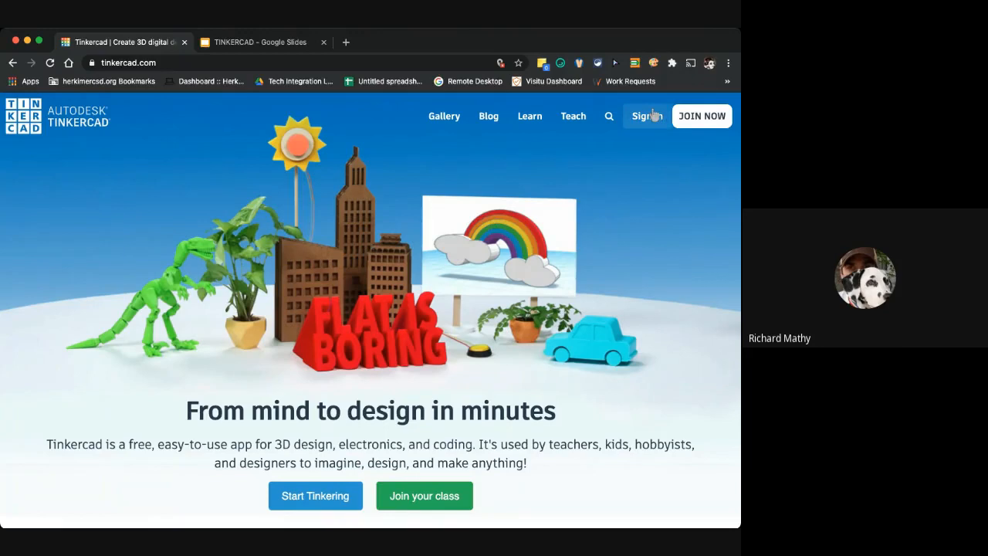
# Sign in to Tinkercad with a Google account and create a new 3D design
pyautogui.click(653, 116)
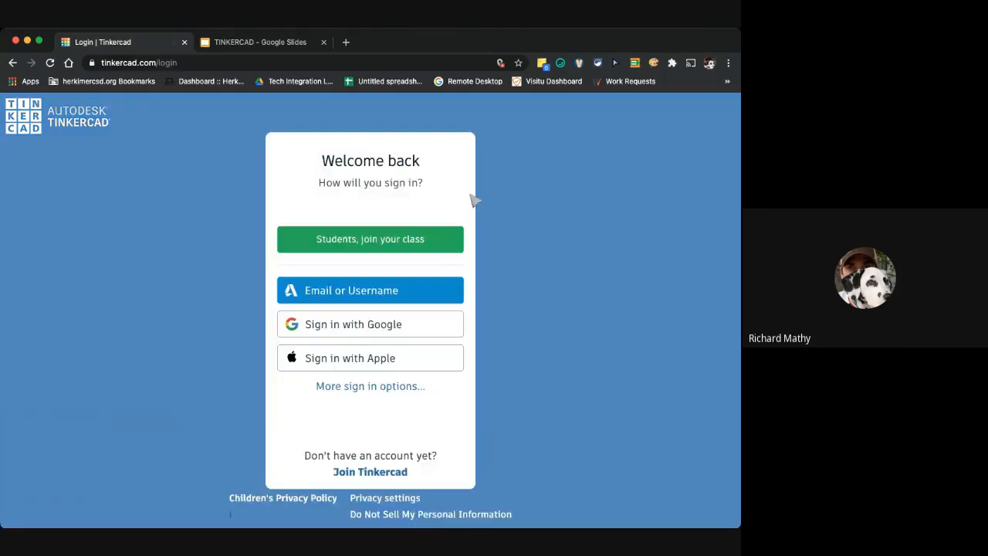
pyautogui.click(353, 326)
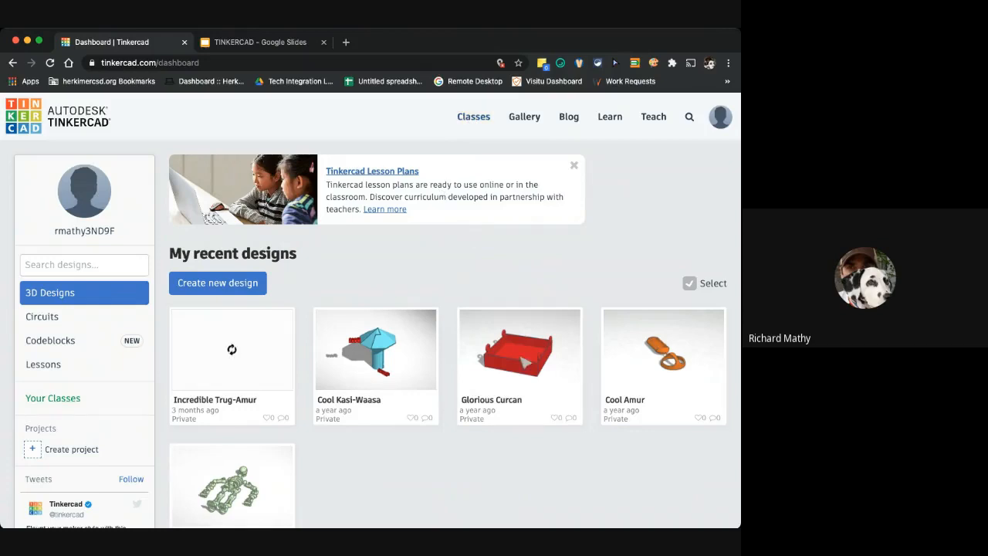
pyautogui.moveTo(516, 361)
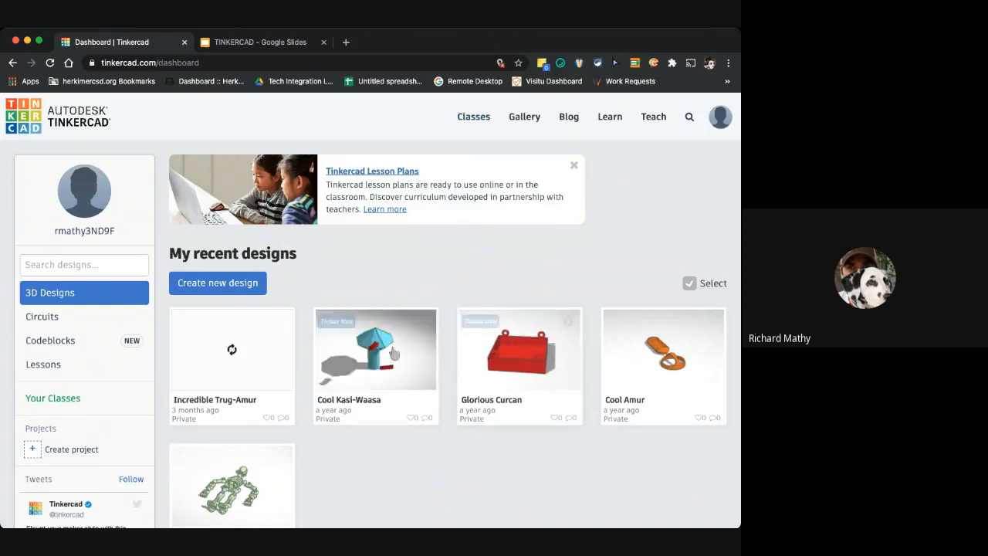
pyautogui.moveTo(425, 364)
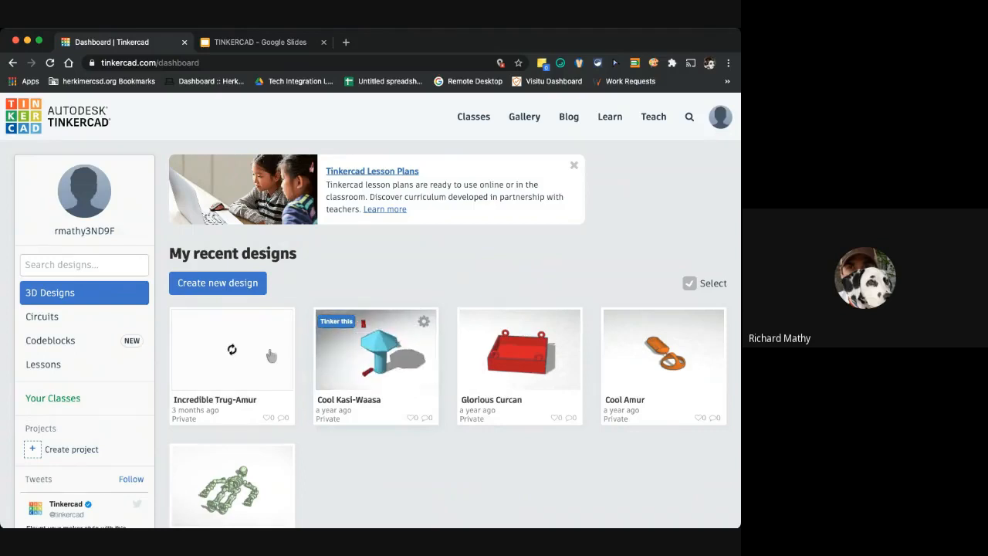
pyautogui.moveTo(270, 356)
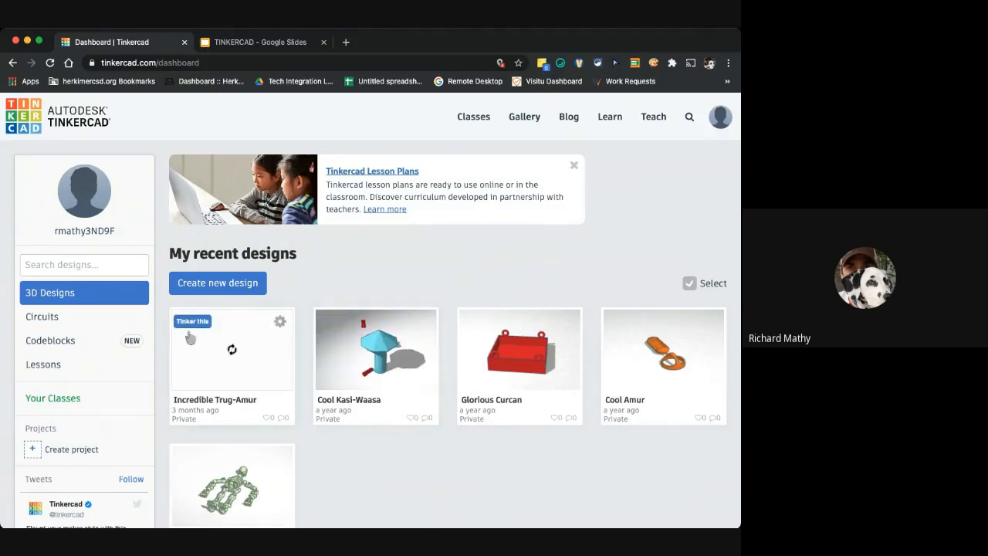
pyautogui.click(218, 282)
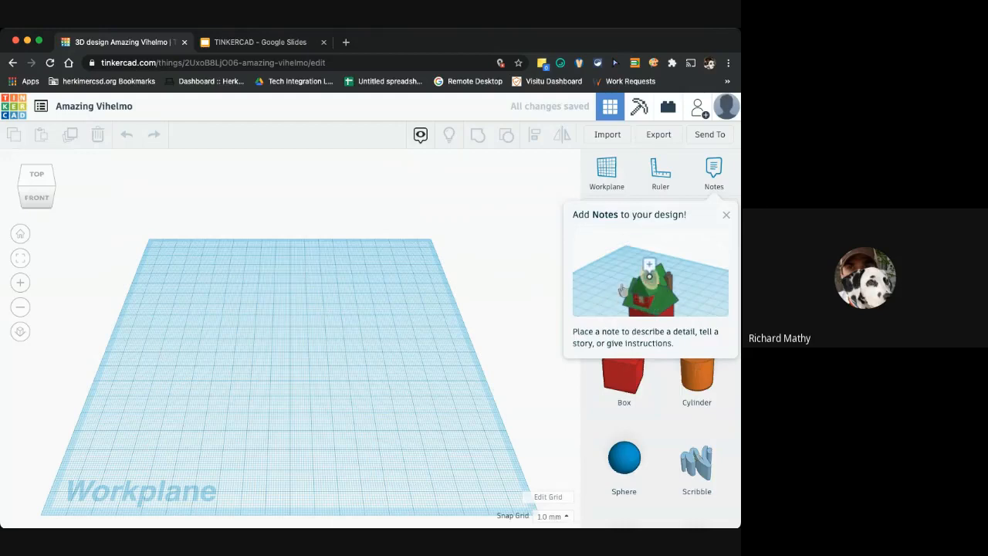
# Dismiss the Notes introduction tip and try the view cube to change the viewing angle of the workplane
pyautogui.click(727, 218)
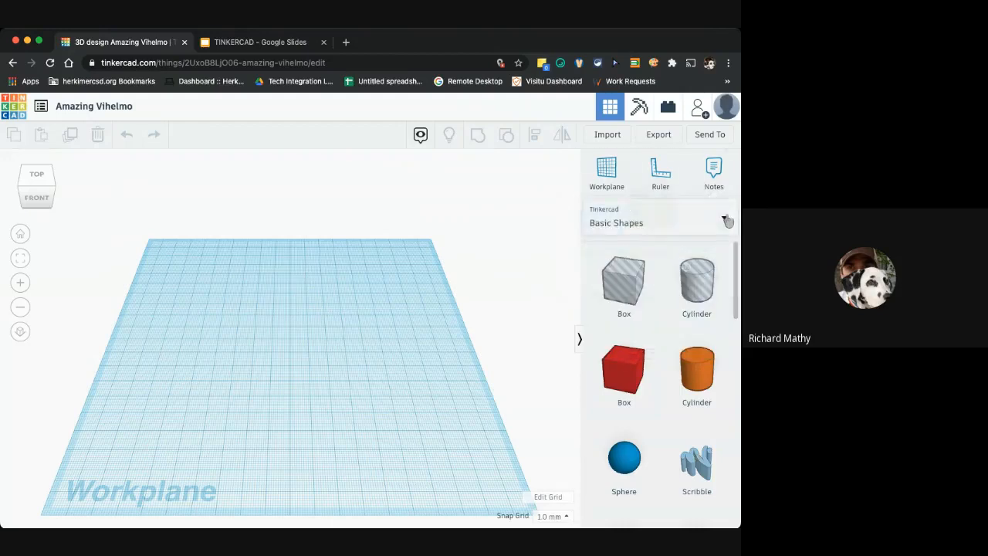
pyautogui.click(713, 168)
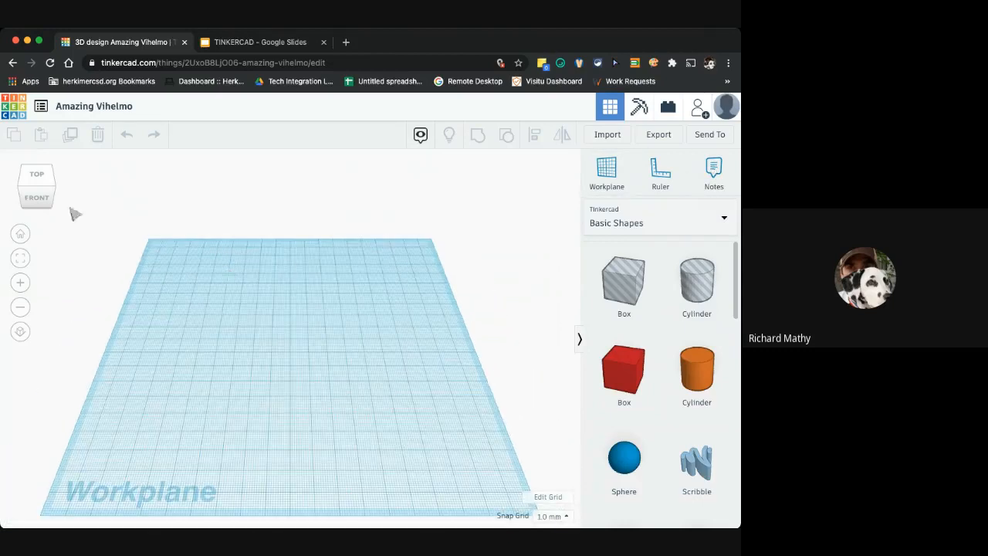
pyautogui.moveTo(44, 200)
pyautogui.mouseDown()
pyautogui.moveTo(77, 198)
pyautogui.moveTo(54, 207)
pyautogui.mouseUp()
pyautogui.click(43, 201)
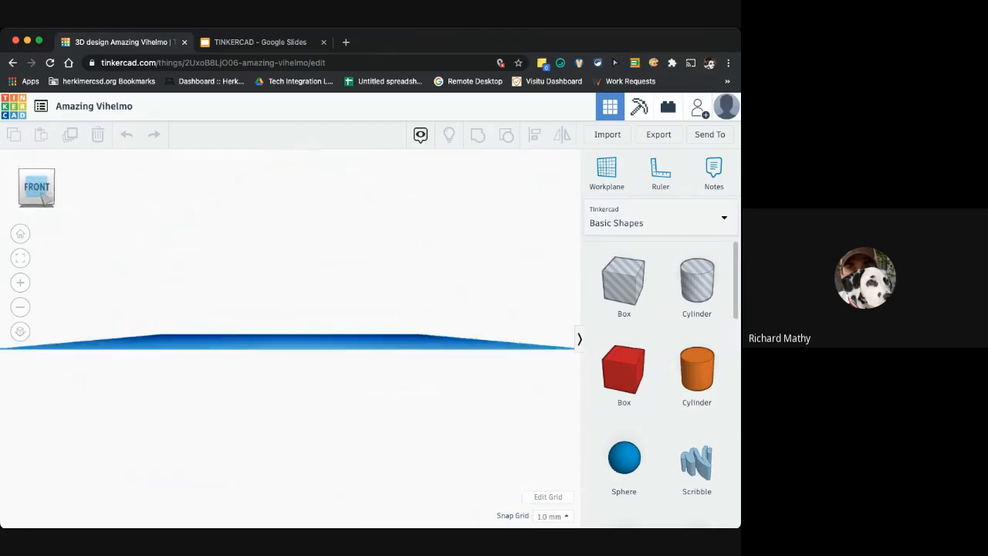
pyautogui.moveTo(41, 197); pyautogui.dragTo(44, 205)
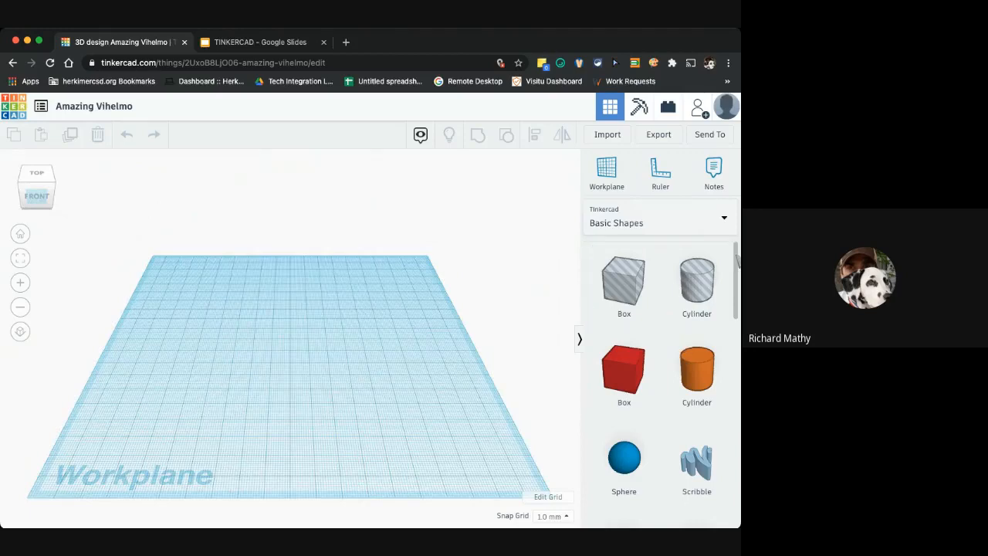
# Browse the shapes in the Basic Shapes and Characters libraries
pyautogui.scroll(-1, 737, 266)
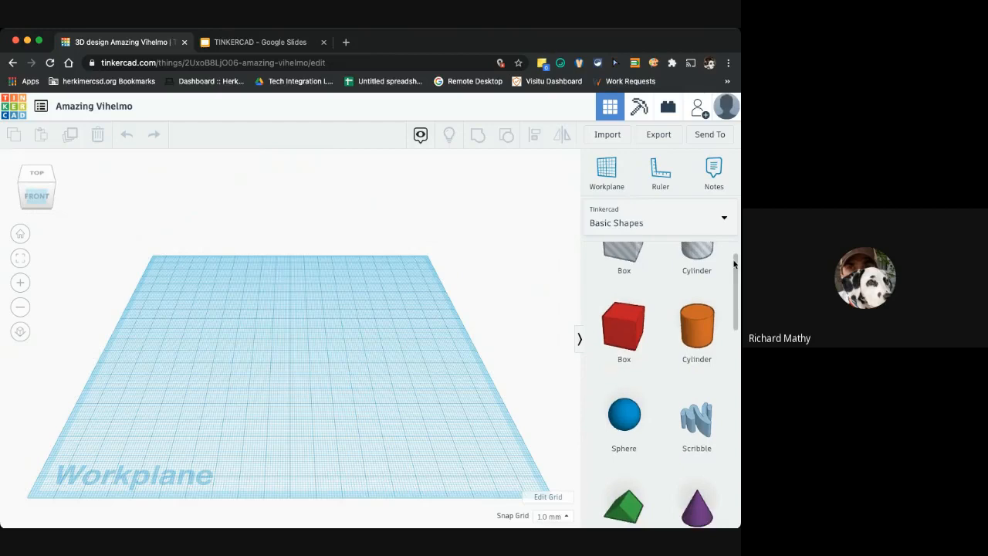
pyautogui.scroll(1, 665, 265)
pyautogui.scroll(-1, 665, 265)
pyautogui.scroll(1, 679, 267)
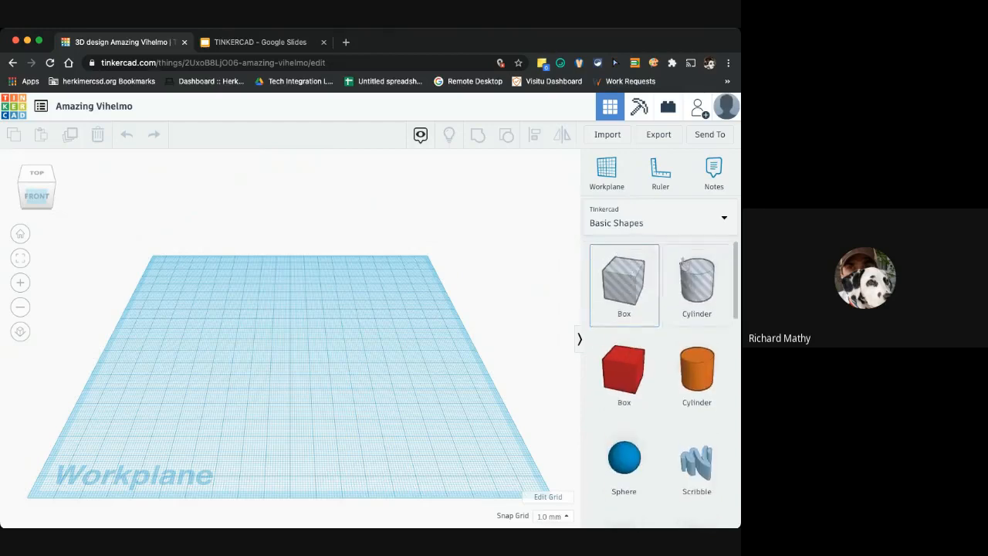
pyautogui.scroll(-1, 697, 267)
pyautogui.scroll(-1, 697, 267)
pyautogui.scroll(1, 697, 267)
pyautogui.scroll(-2, 694, 271)
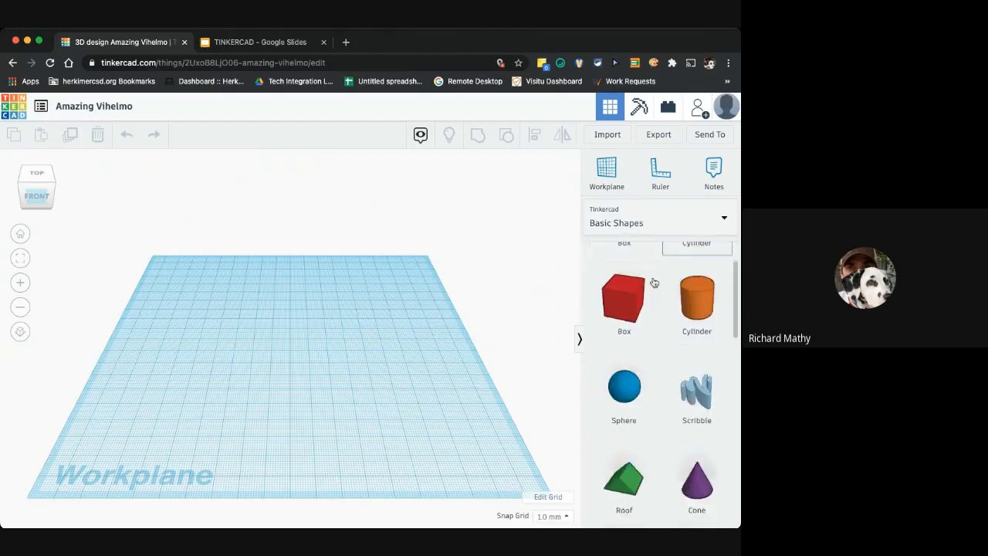
pyautogui.scroll(2, 693, 266)
pyautogui.scroll(-1, 693, 266)
pyautogui.scroll(1, 667, 270)
pyautogui.scroll(-5, 691, 325)
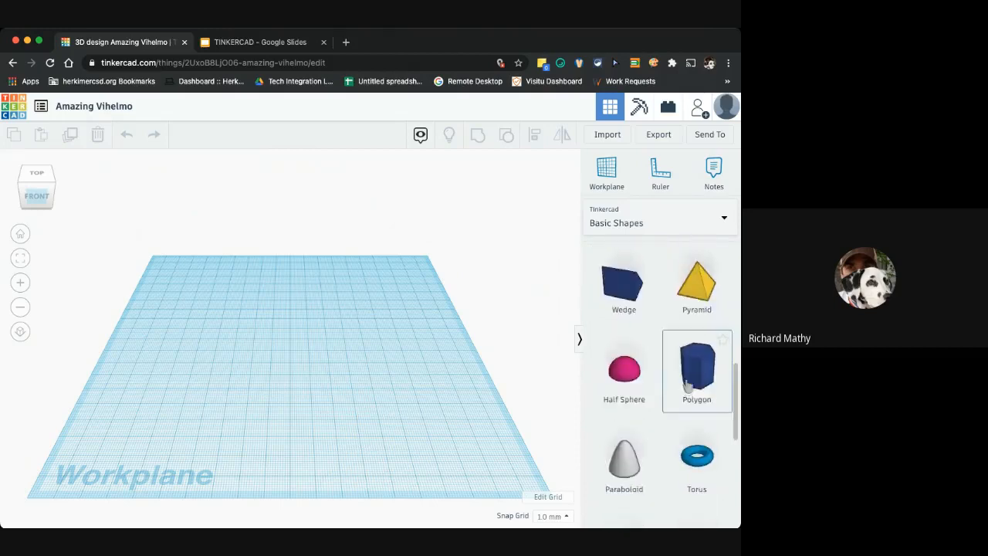
pyautogui.scroll(1, 689, 370)
pyautogui.scroll(2, 691, 355)
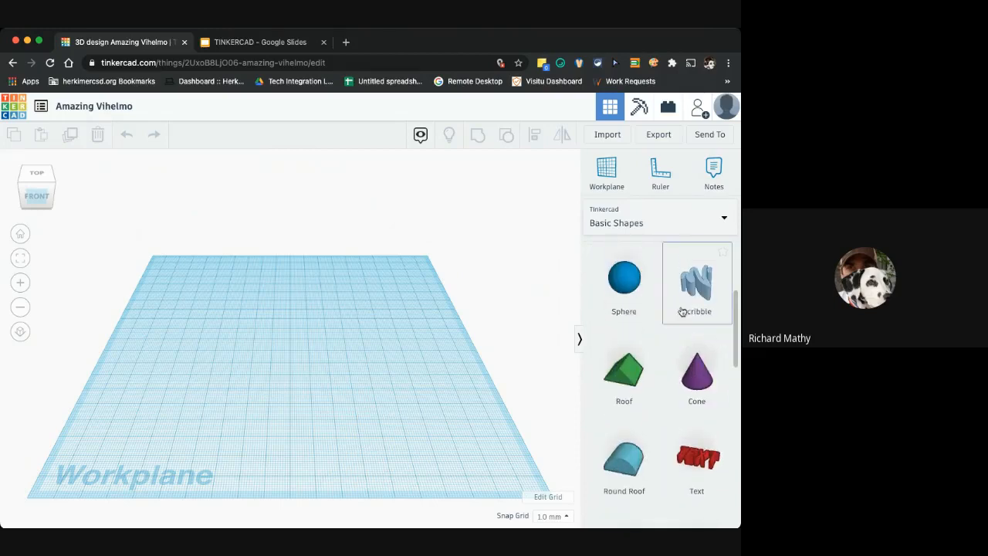
pyautogui.scroll(1, 669, 311)
pyautogui.scroll(-2, 669, 324)
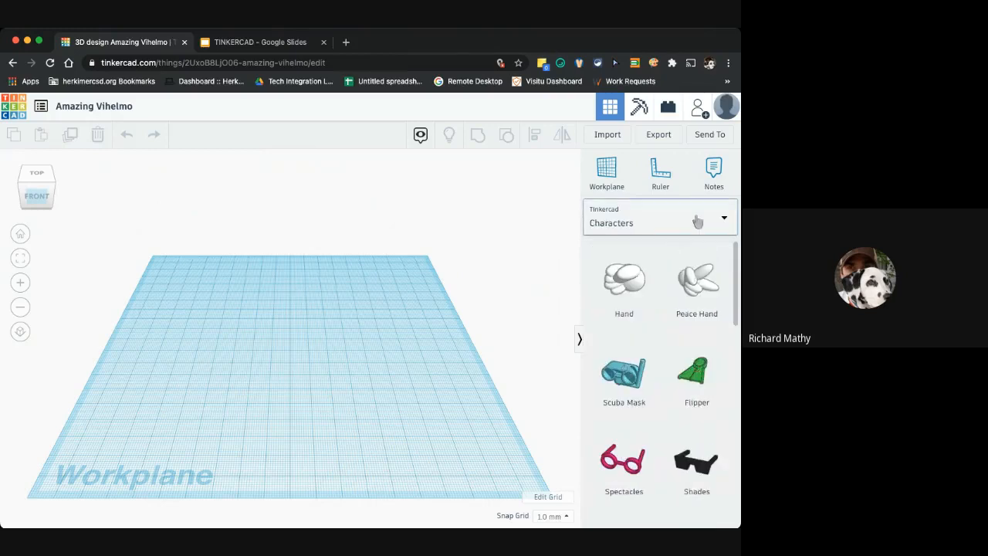
pyautogui.scroll(-2, 672, 298)
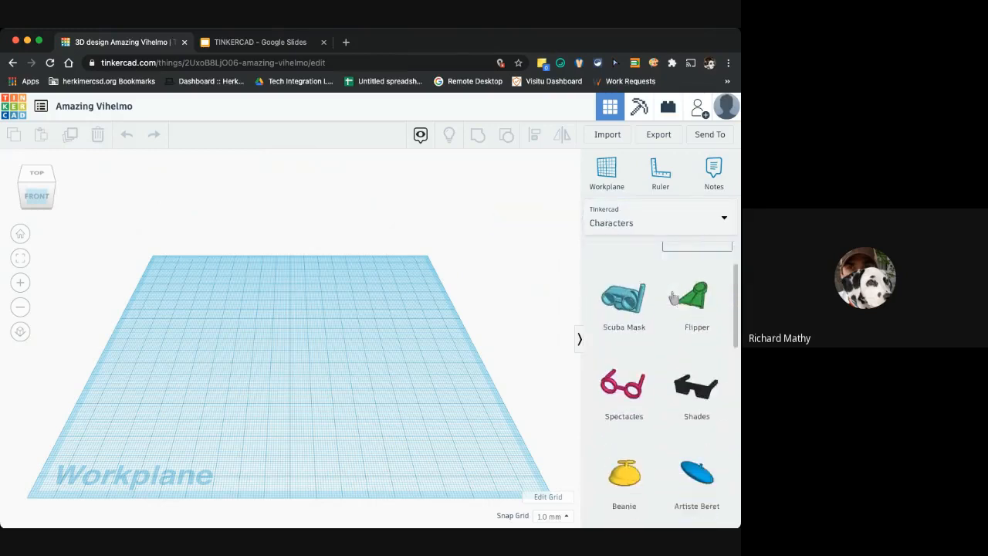
pyautogui.scroll(-5, 673, 298)
pyautogui.scroll(1, 673, 296)
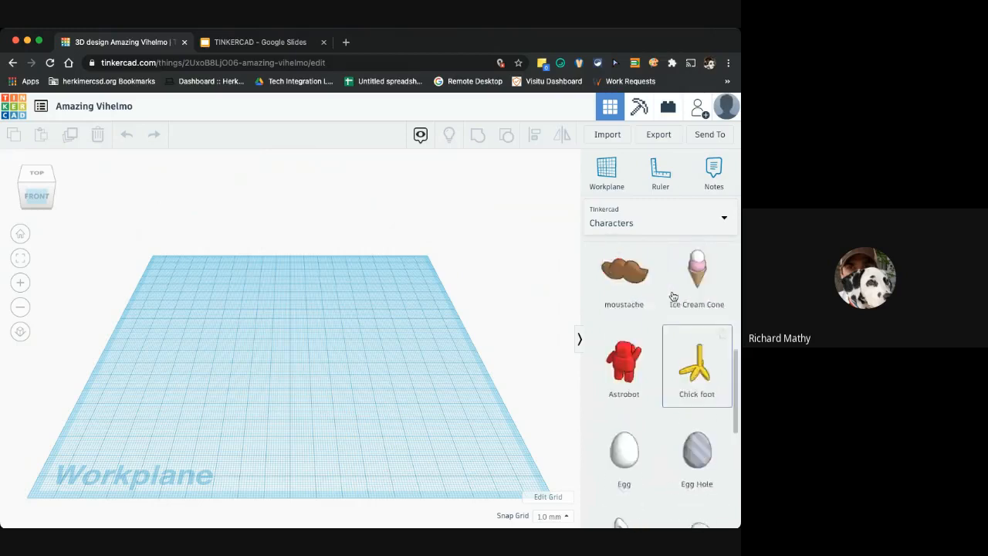
pyautogui.scroll(3, 673, 296)
# Look through the Connectors, OMSI hangout space, Smithsonian and Dinosaur shape libraries, then return to Basic Shapes
pyautogui.click(661, 219)
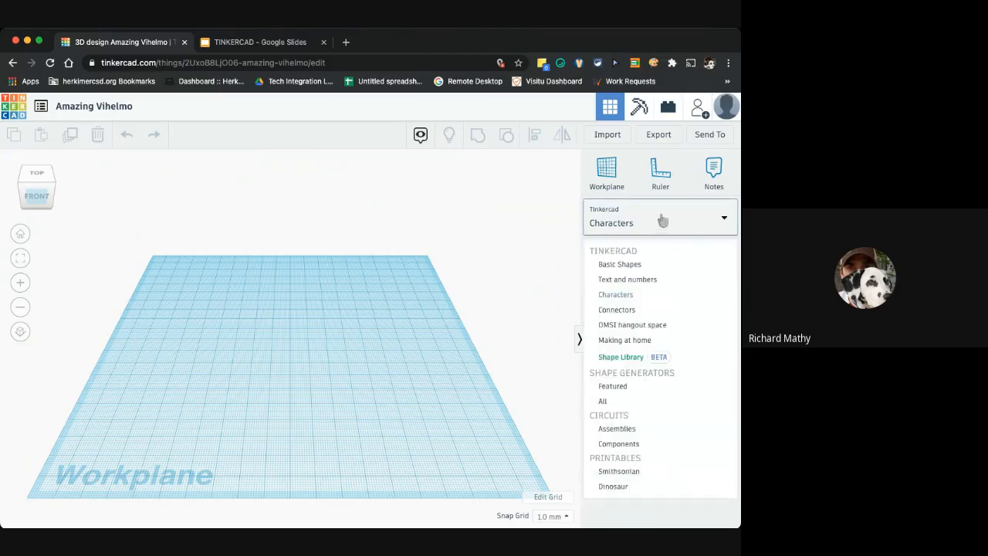
pyautogui.click(628, 310)
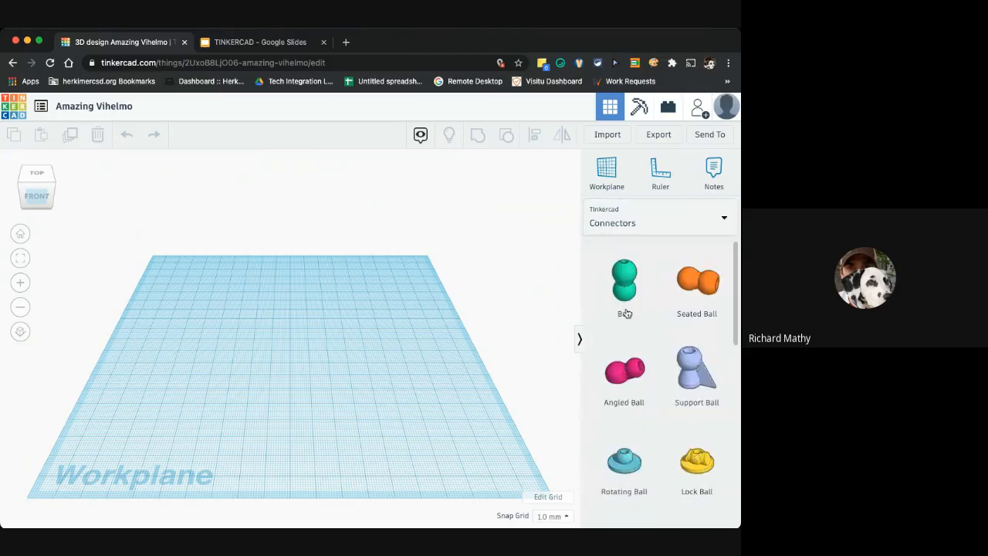
pyautogui.click(654, 222)
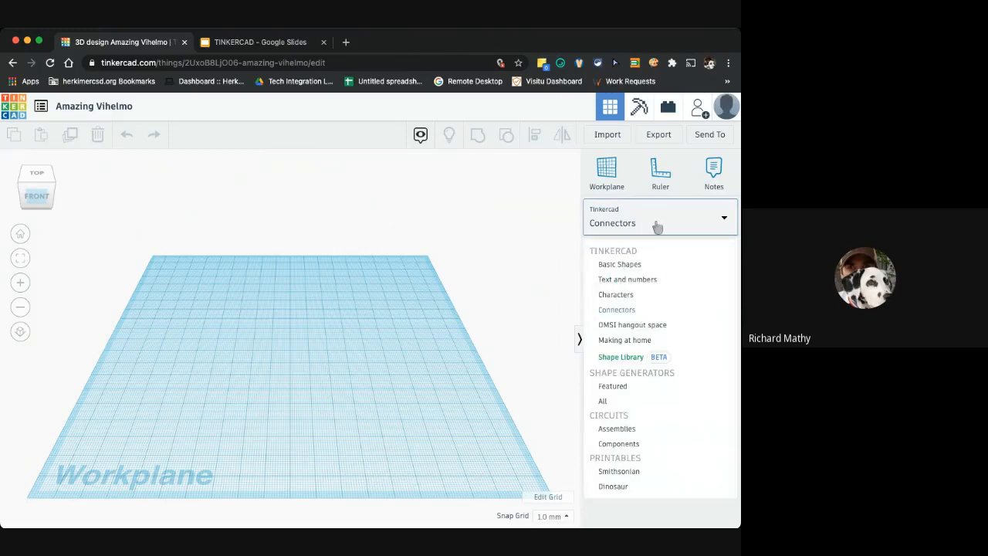
pyautogui.click(628, 328)
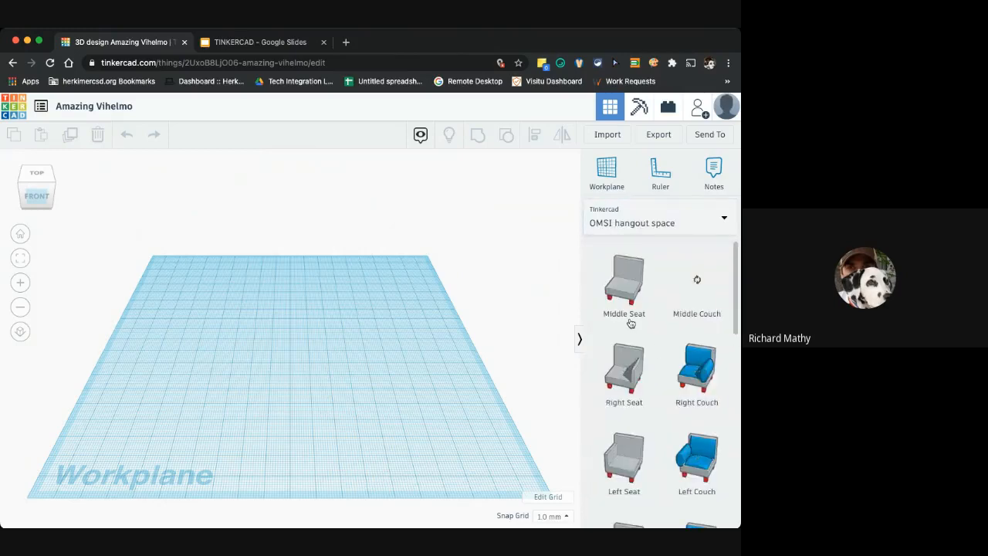
pyautogui.click(650, 223)
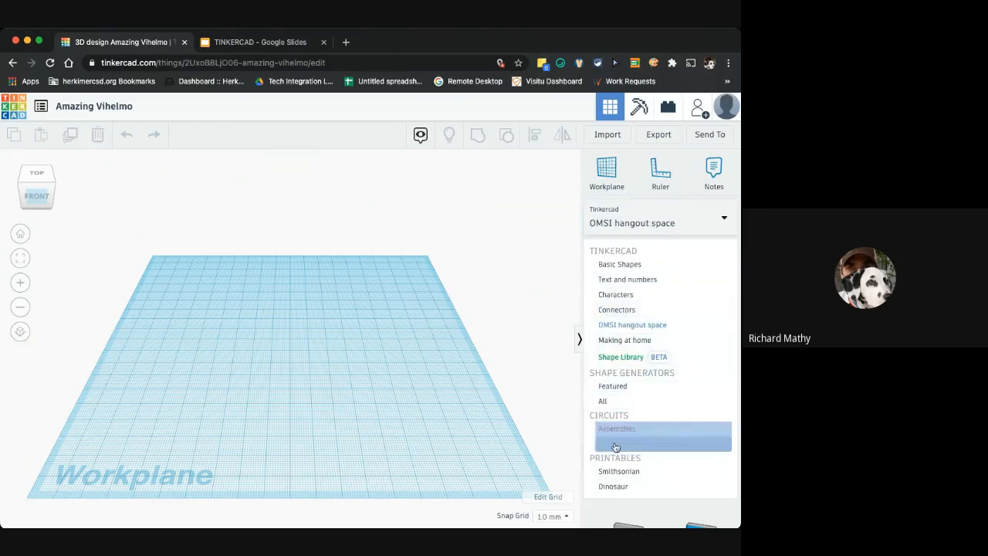
pyautogui.click(619, 471)
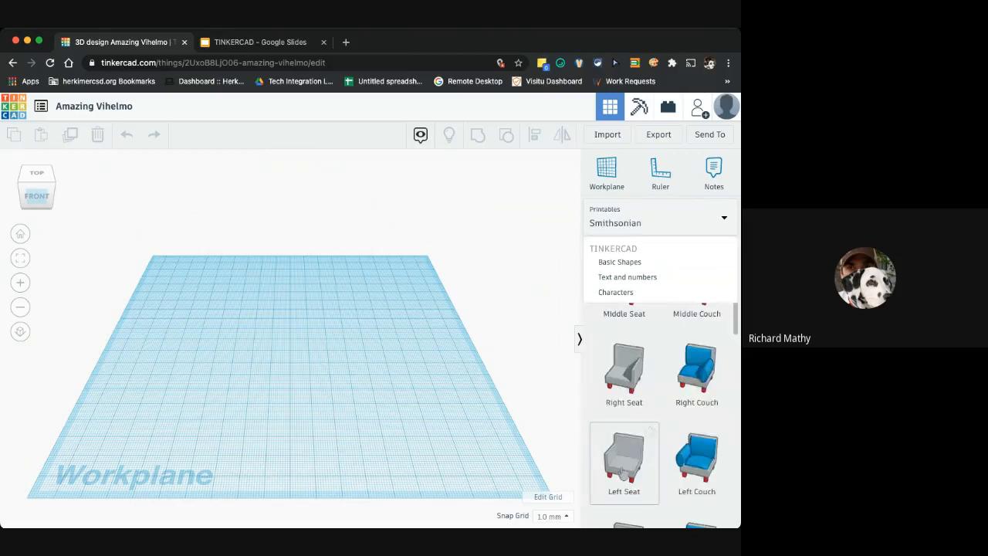
pyautogui.click(645, 231)
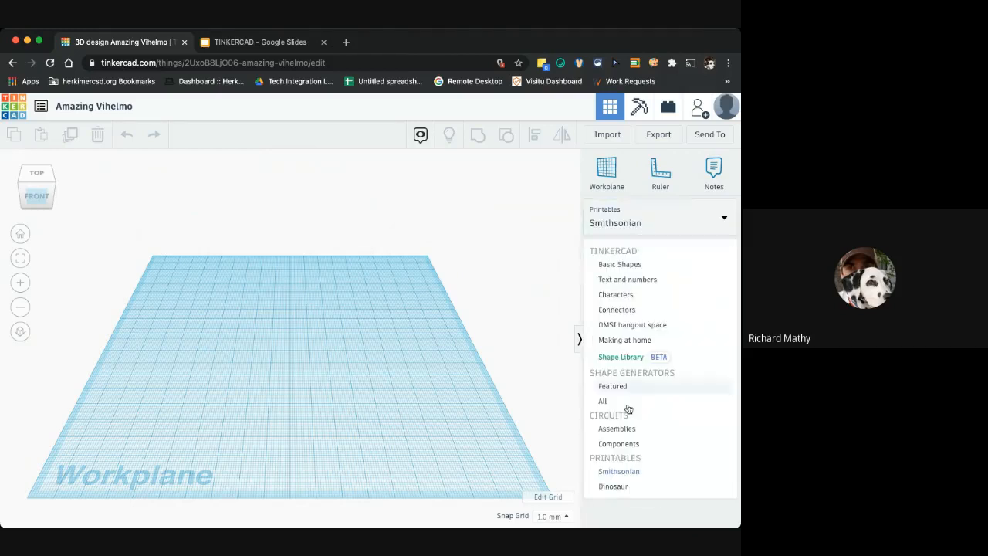
pyautogui.click(620, 487)
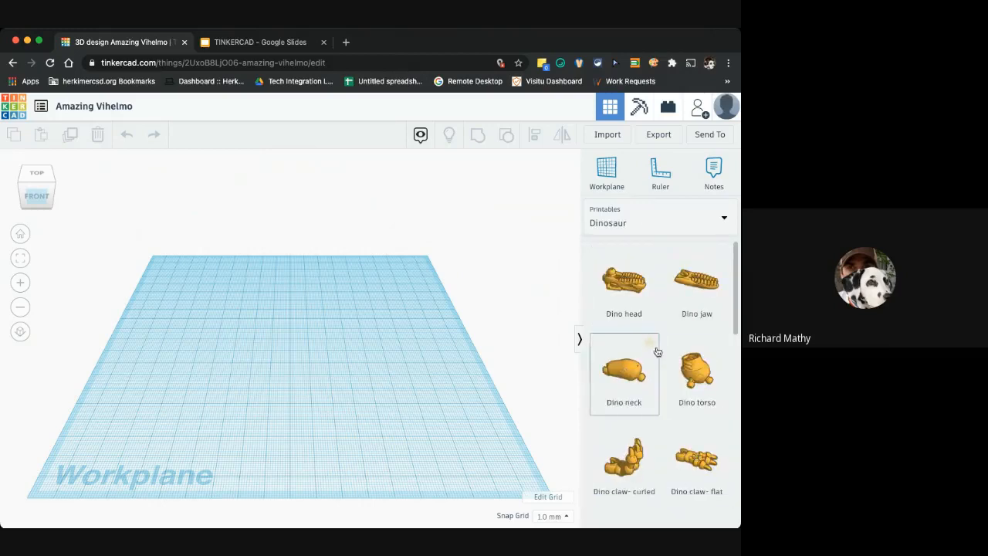
pyautogui.click(656, 222)
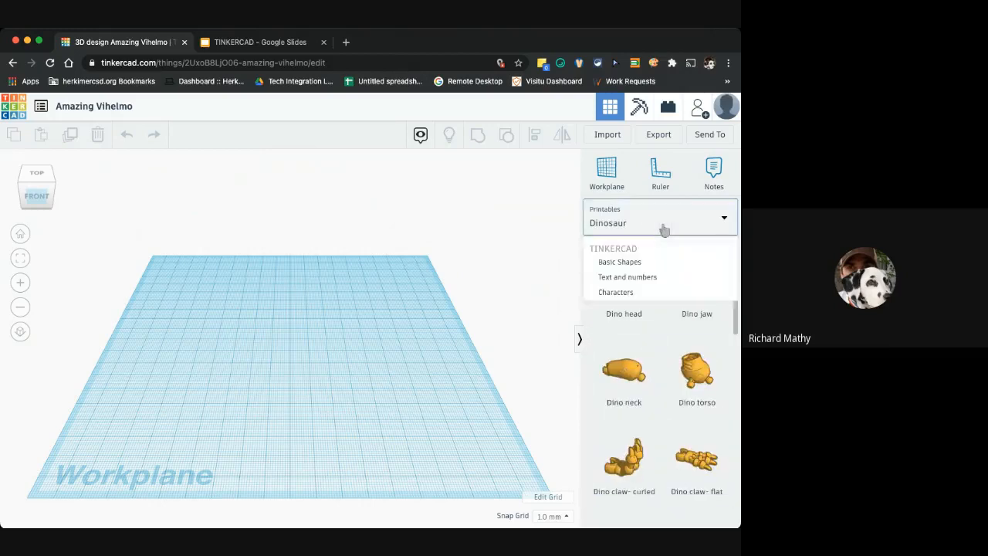
pyautogui.click(640, 266)
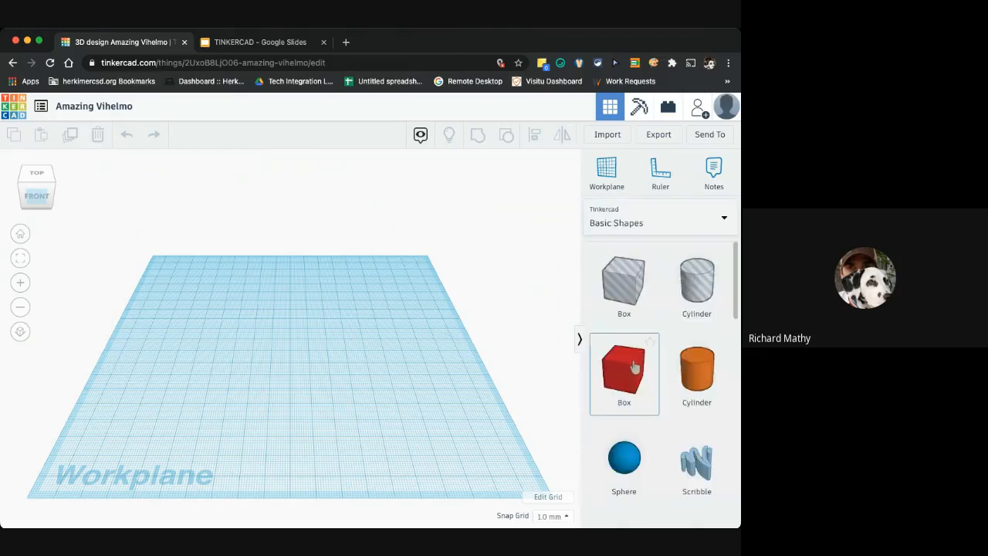
# Place a red box on the workplane and collapse its Shape properties panel
pyautogui.moveTo(633, 367); pyautogui.dragTo(560, 361)
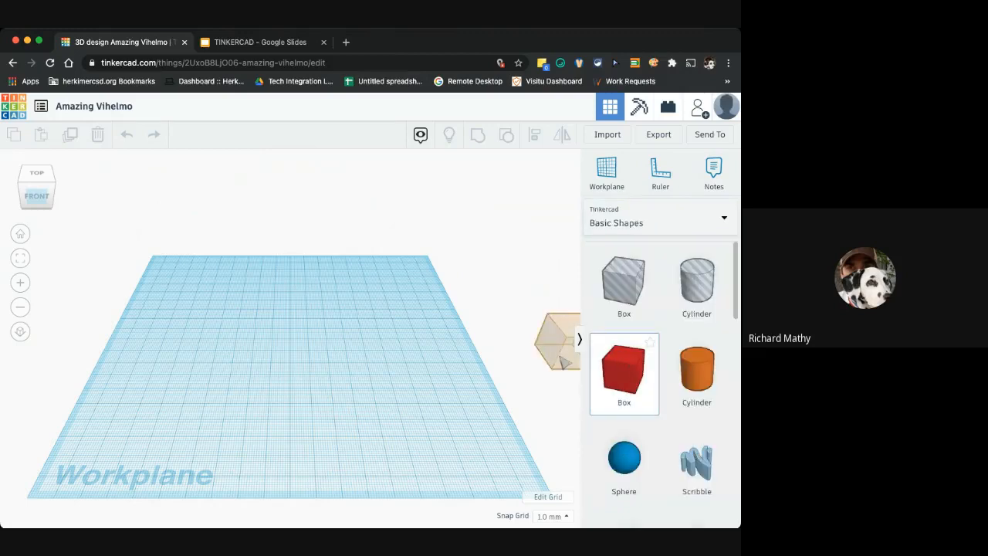
pyautogui.click(327, 428)
pyautogui.moveTo(551, 353); pyautogui.dragTo(282, 348)
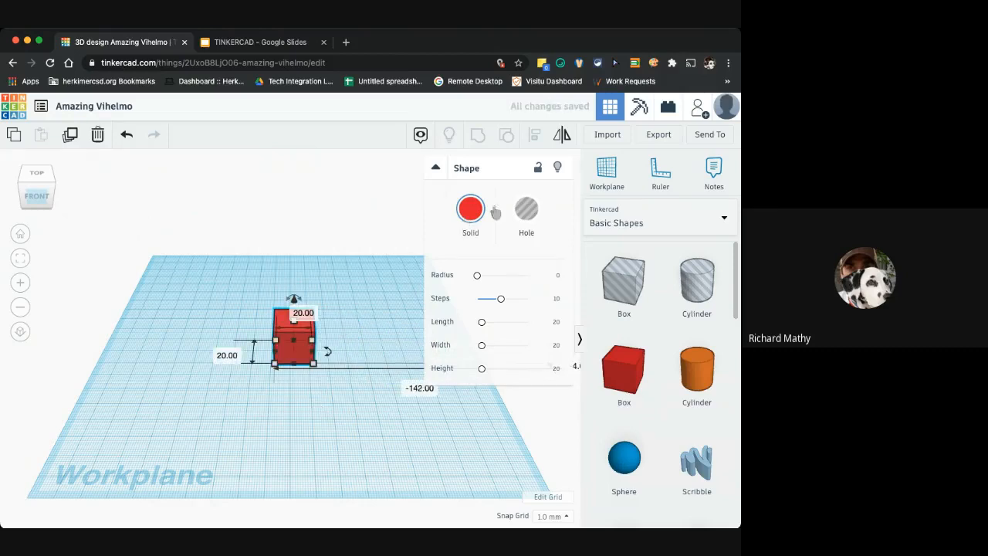
pyautogui.click(441, 173)
pyautogui.click(437, 170)
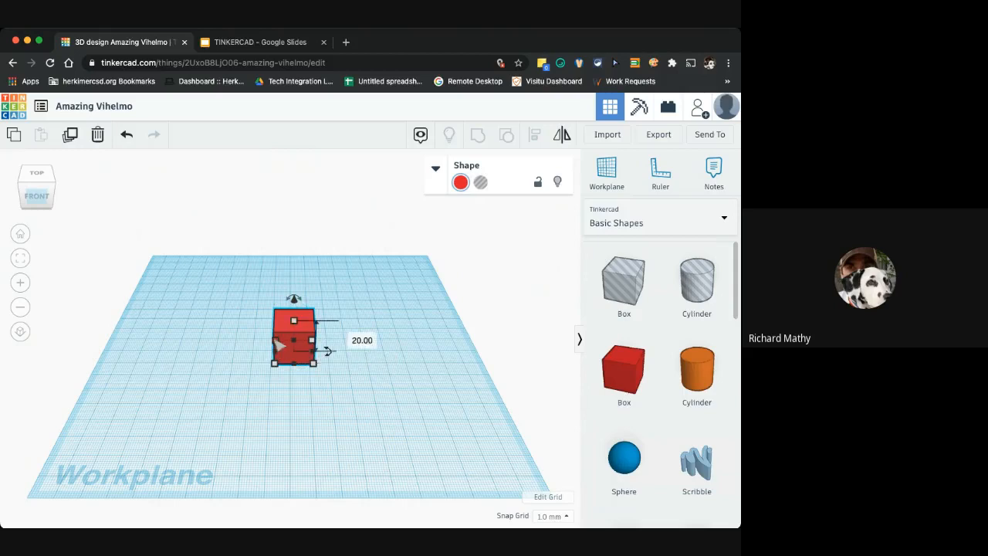
# Resize the box with its handles to about 27 mm and 31 mm, then deselect it
pyautogui.moveTo(277, 341)
pyautogui.mouseDown()
pyautogui.moveTo(231, 337)
pyautogui.moveTo(263, 342)
pyautogui.moveTo(266, 284)
pyautogui.moveTo(260, 359)
pyautogui.moveTo(269, 324)
pyautogui.mouseUp()
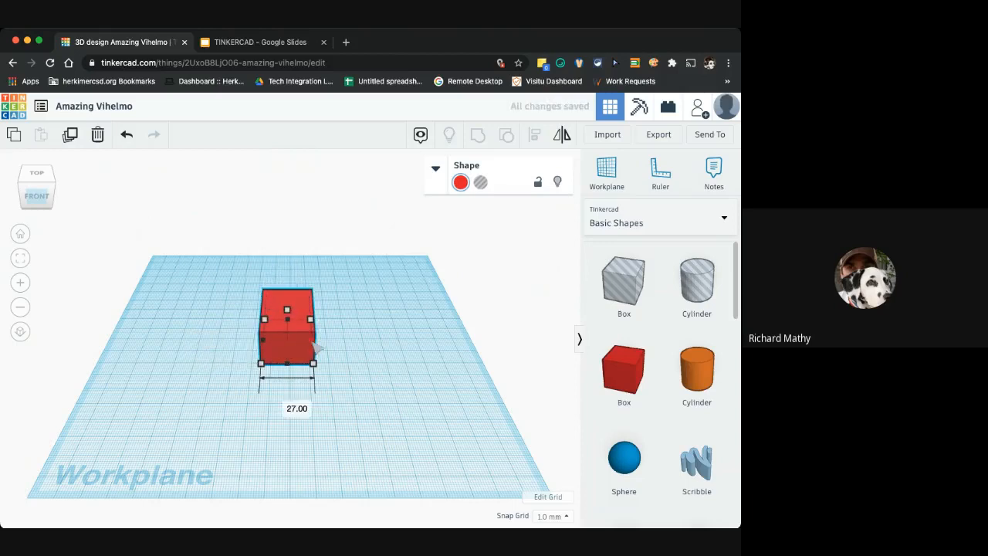
pyautogui.moveTo(316, 347); pyautogui.dragTo(287, 302)
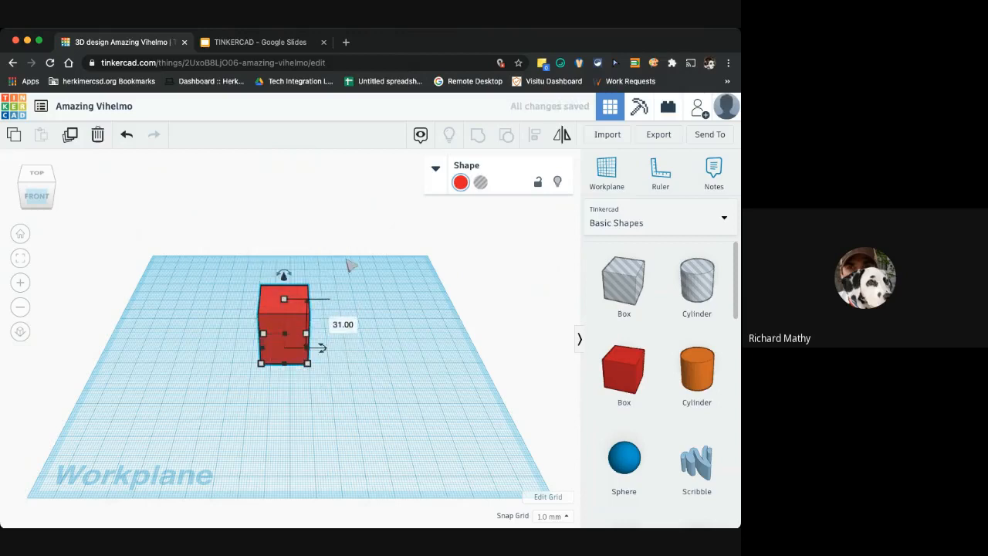
pyautogui.moveTo(284, 275)
pyautogui.mouseDown()
pyautogui.moveTo(283, 224)
pyautogui.moveTo(297, 287)
pyautogui.moveTo(300, 278)
pyautogui.moveTo(359, 331)
pyautogui.moveTo(348, 333)
pyautogui.moveTo(290, 282)
pyautogui.mouseUp()
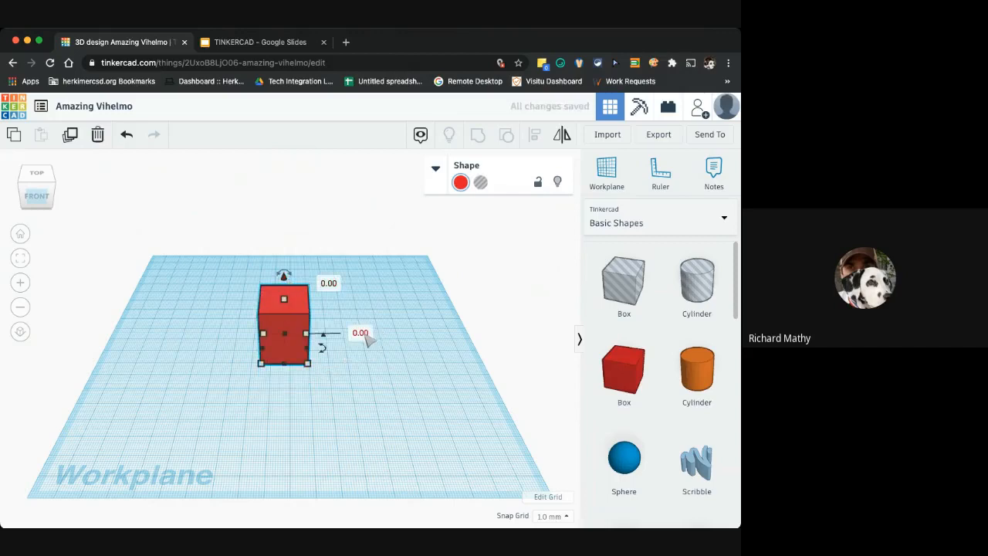
pyautogui.click(326, 340)
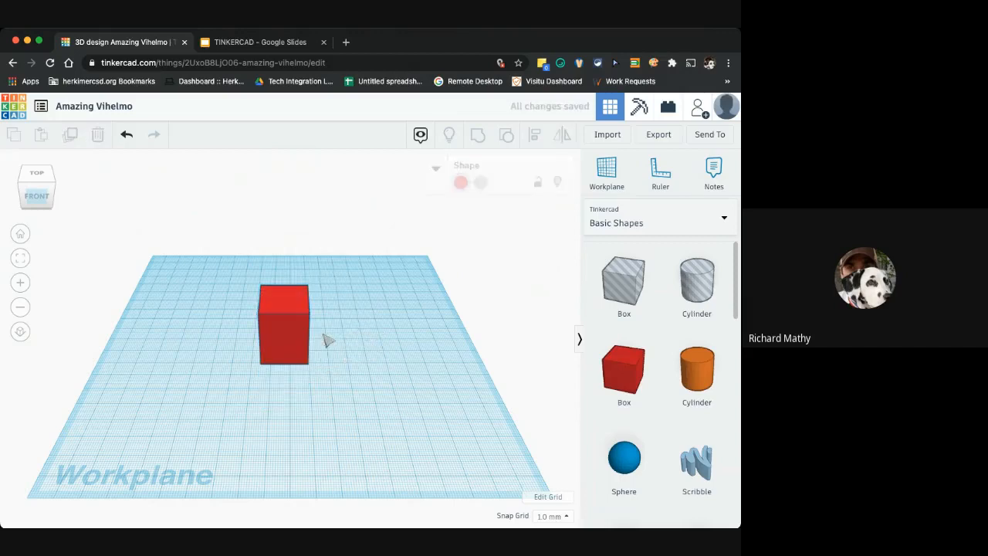
# Widen the red box to 63 mm using its side handle
pyautogui.click(303, 347)
pyautogui.moveTo(325, 347)
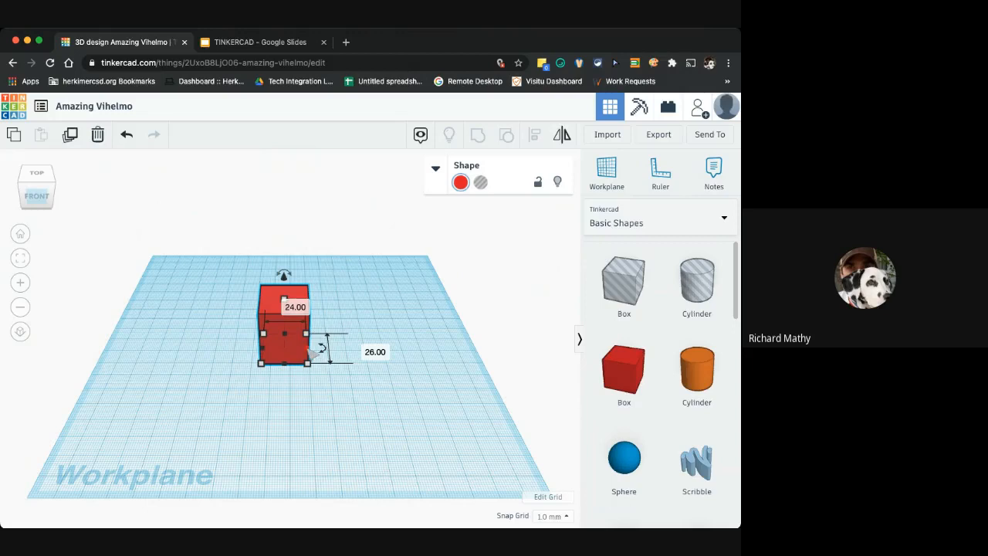
pyautogui.moveTo(308, 352); pyautogui.dragTo(378, 350)
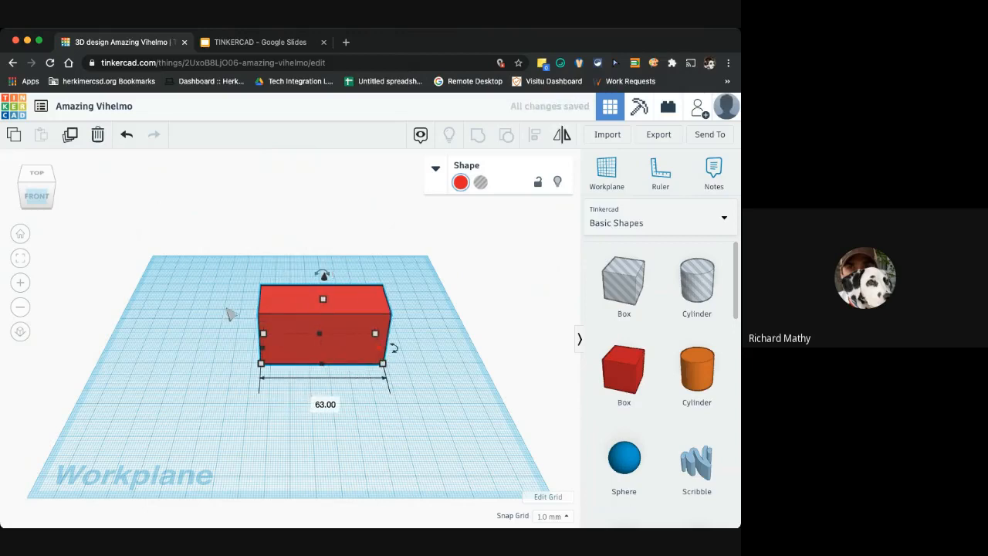
# Place an orange cylinder beside the box and lift it above the workplane
pyautogui.moveTo(195, 328); pyautogui.dragTo(231, 356)
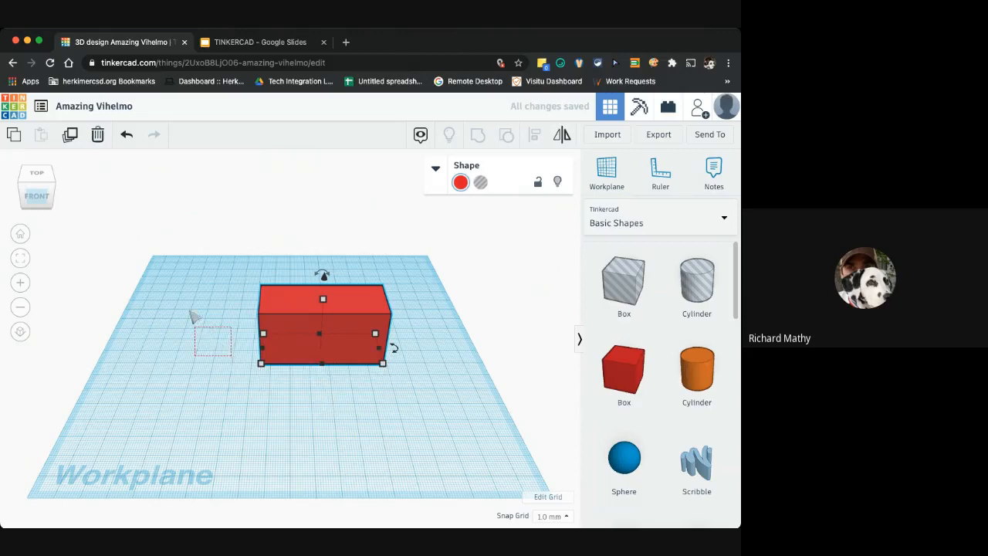
pyautogui.moveTo(41, 203)
pyautogui.mouseDown()
pyautogui.moveTo(58, 192)
pyautogui.moveTo(46, 205)
pyautogui.mouseUp()
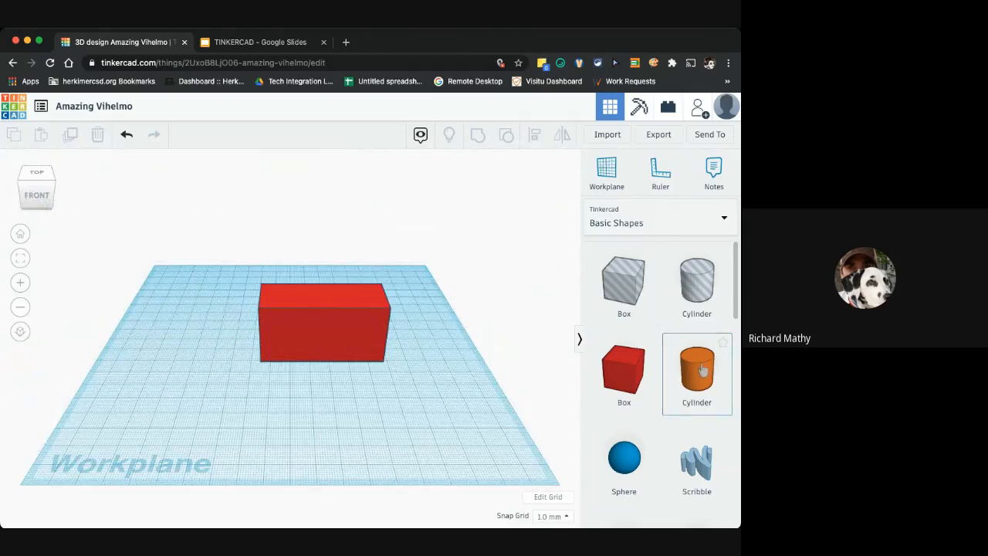
pyautogui.moveTo(703, 370); pyautogui.dragTo(433, 352)
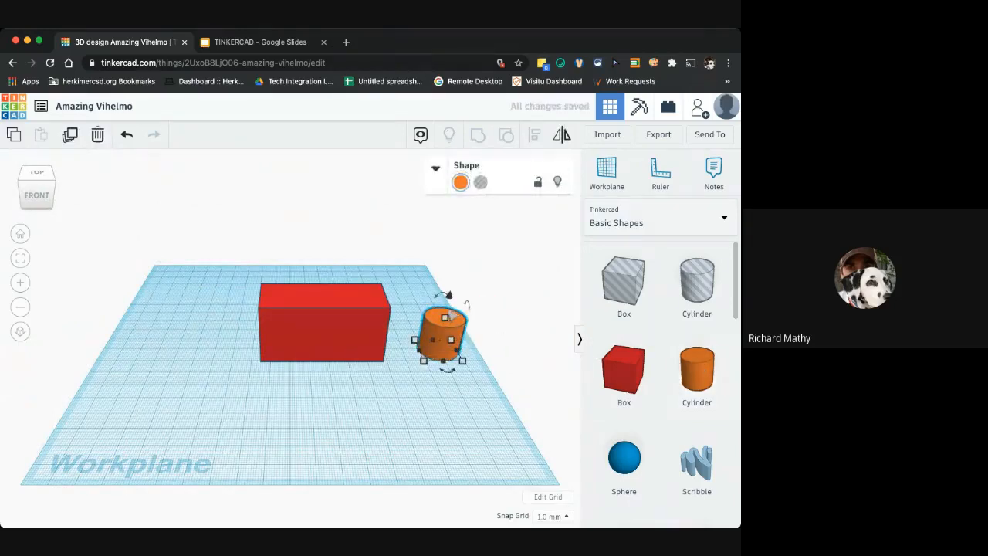
pyautogui.moveTo(447, 295); pyautogui.dragTo(445, 234)
pyautogui.click(357, 338)
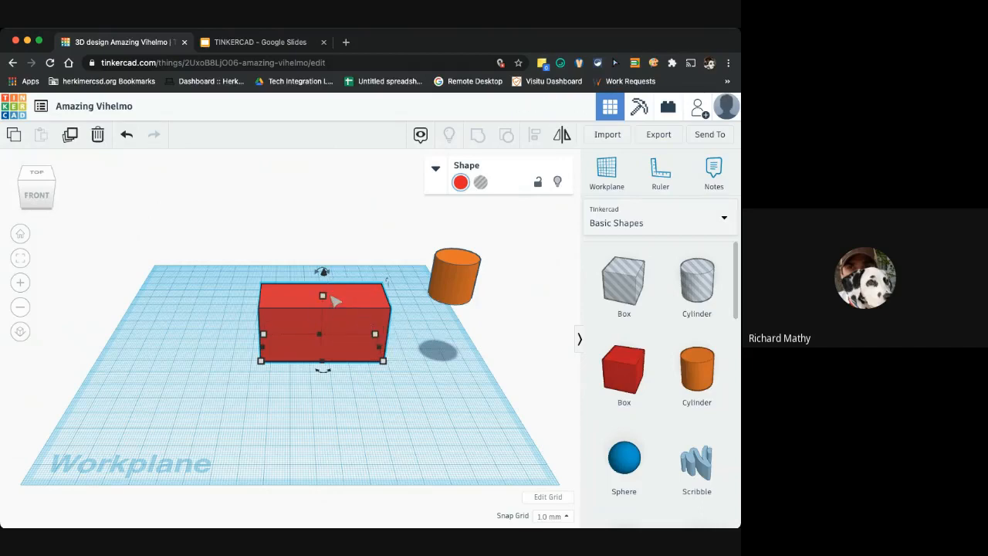
# Move the cylinder onto the top centre of the box, then deselect it
pyautogui.click(455, 288)
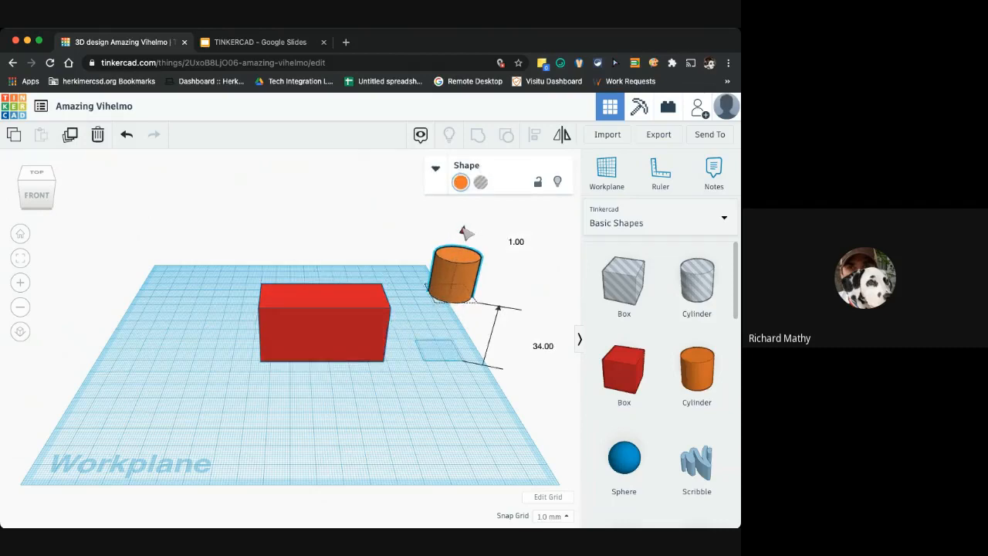
pyautogui.moveTo(466, 233); pyautogui.dragTo(464, 238)
pyautogui.moveTo(473, 284); pyautogui.dragTo(336, 279)
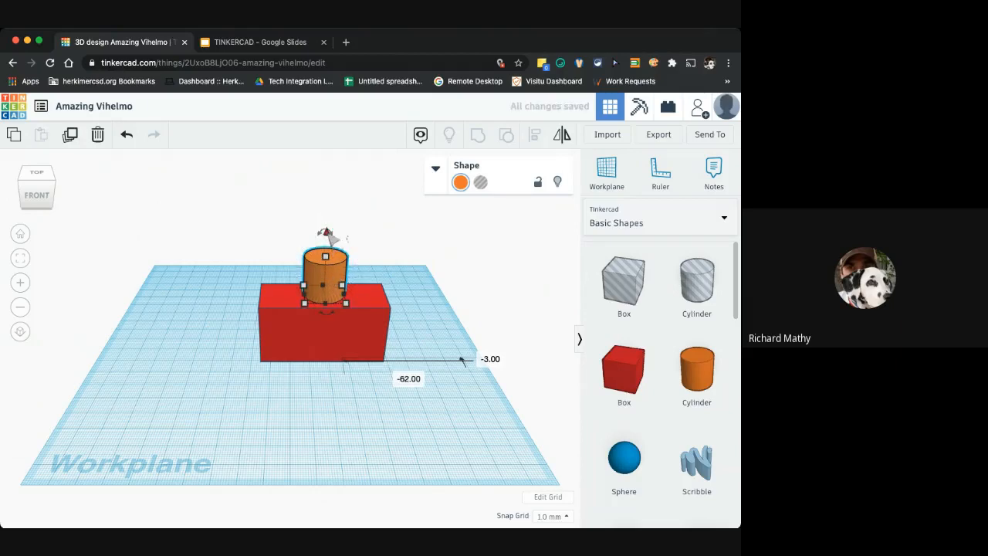
pyautogui.moveTo(328, 233); pyautogui.dragTo(328, 235)
pyautogui.click(458, 350)
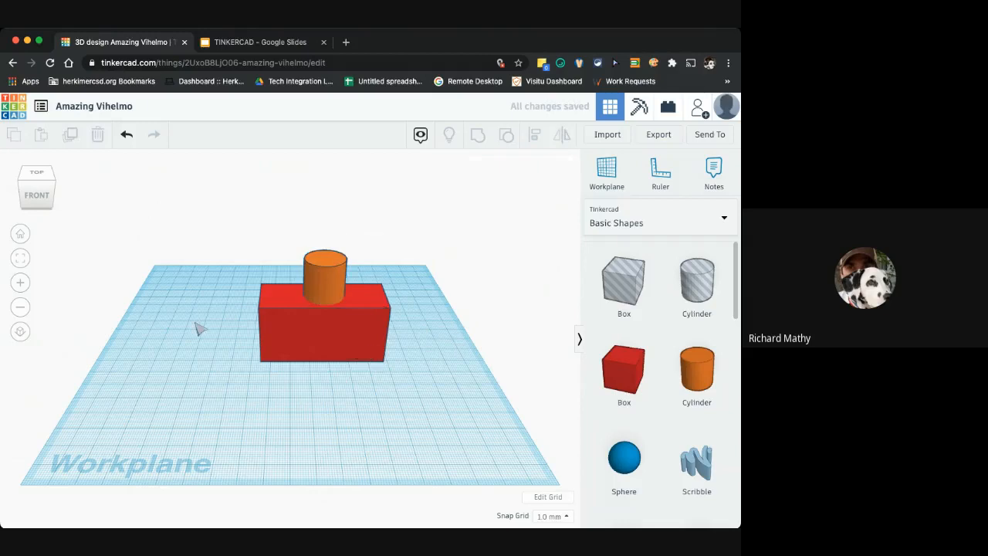
# Check the cylinder's position on the box from the top view, then return to the 3D view
pyautogui.click(38, 195)
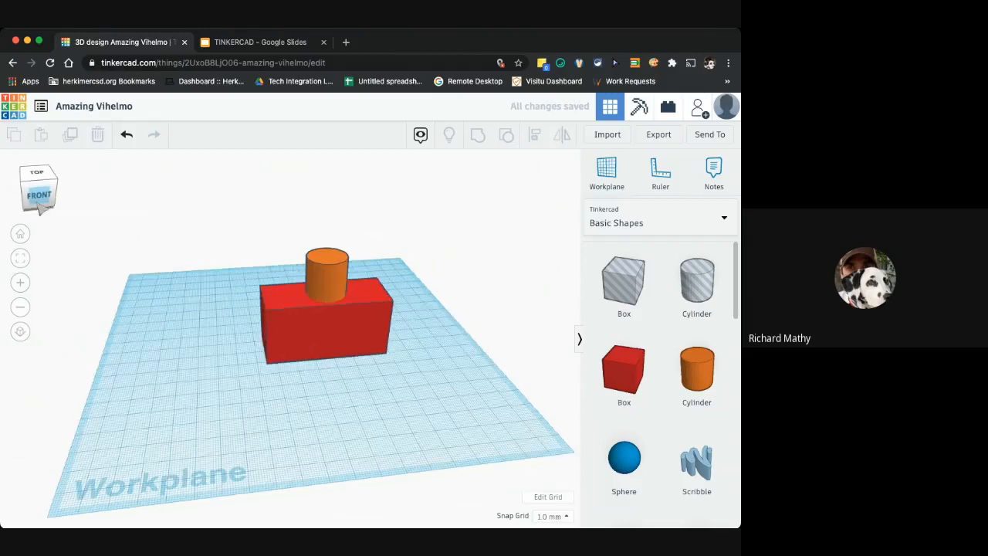
pyautogui.click(36, 176)
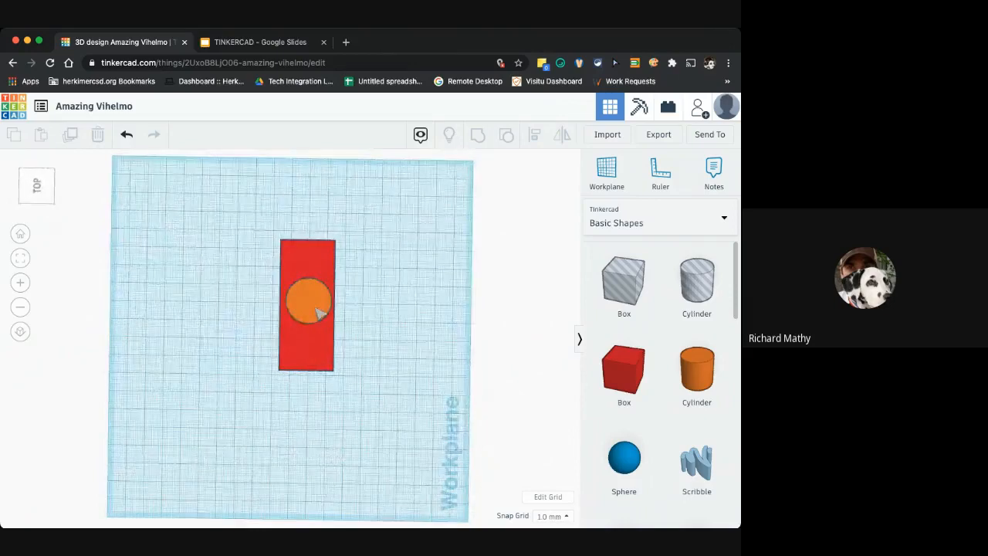
pyautogui.click(318, 311)
pyautogui.moveTo(308, 311); pyautogui.dragTo(308, 312)
pyautogui.click(384, 317)
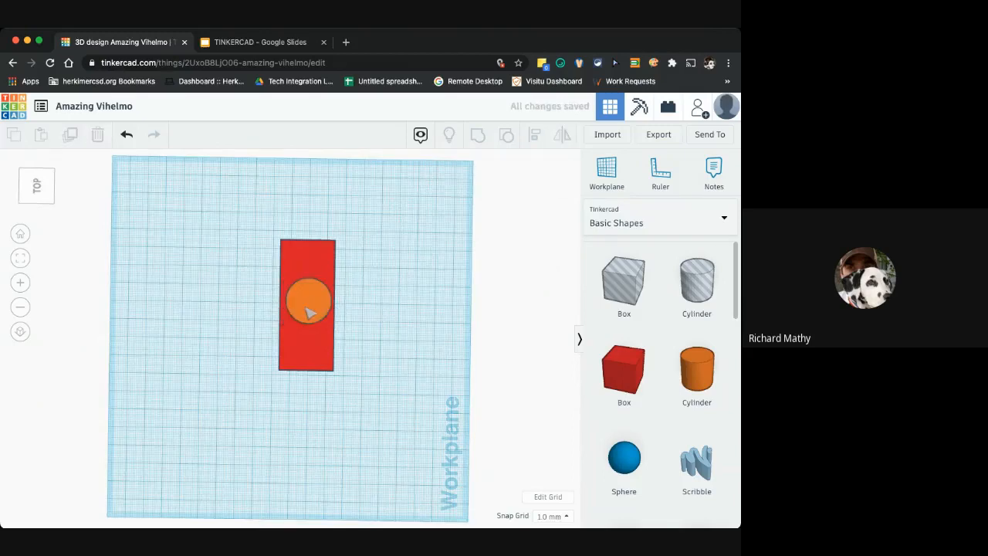
pyautogui.moveTo(308, 312); pyautogui.dragTo(306, 311)
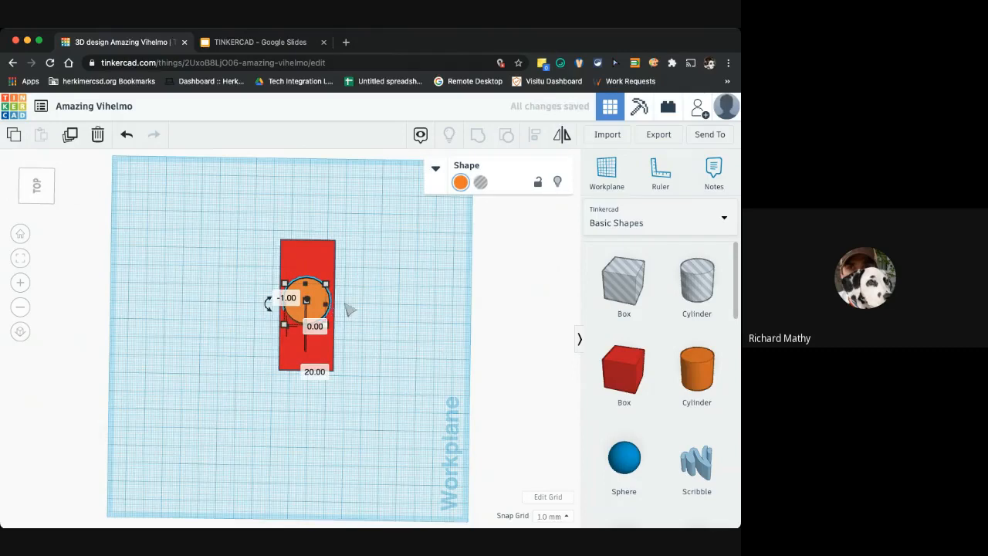
pyautogui.click(376, 309)
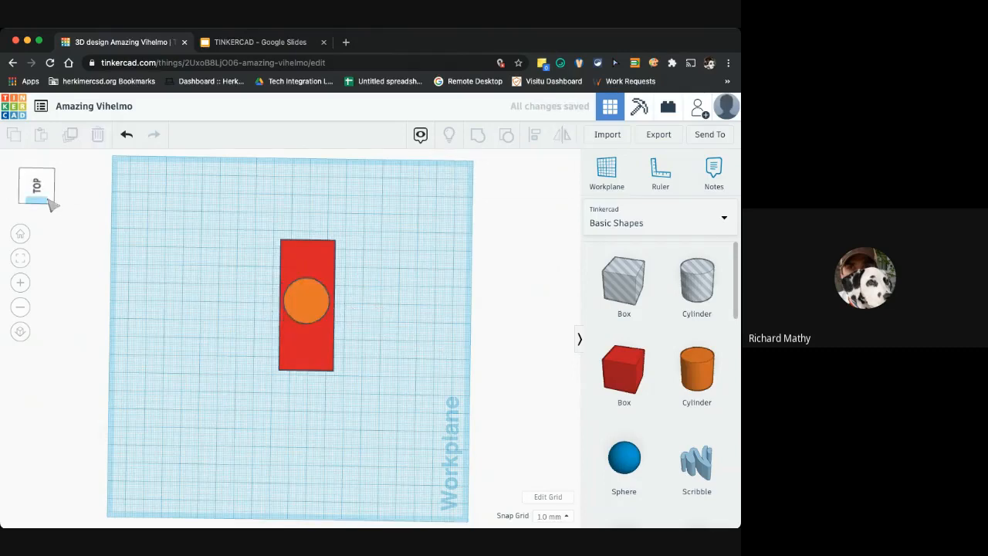
pyautogui.moveTo(51, 204); pyautogui.dragTo(43, 202)
pyautogui.click(42, 202)
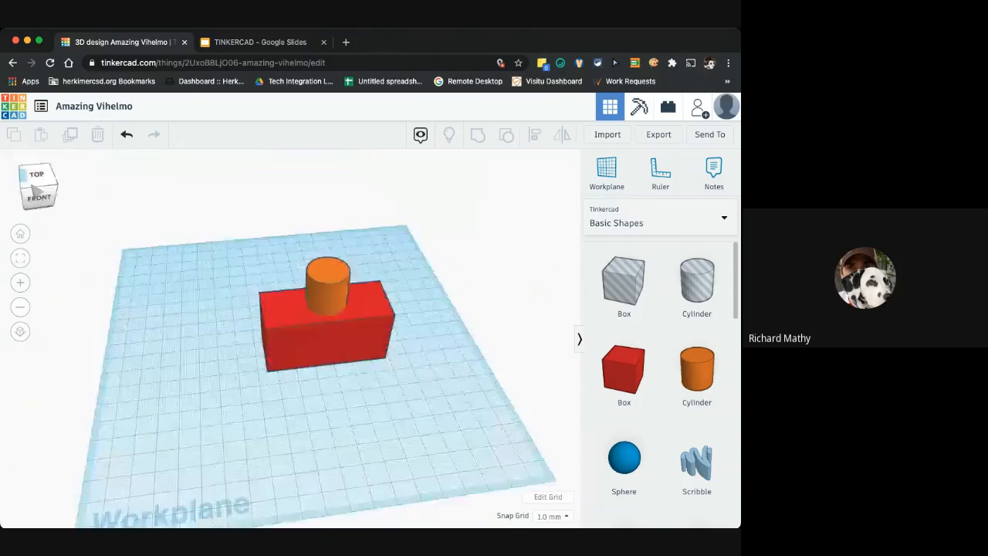
pyautogui.moveTo(35, 186); pyautogui.dragTo(34, 187)
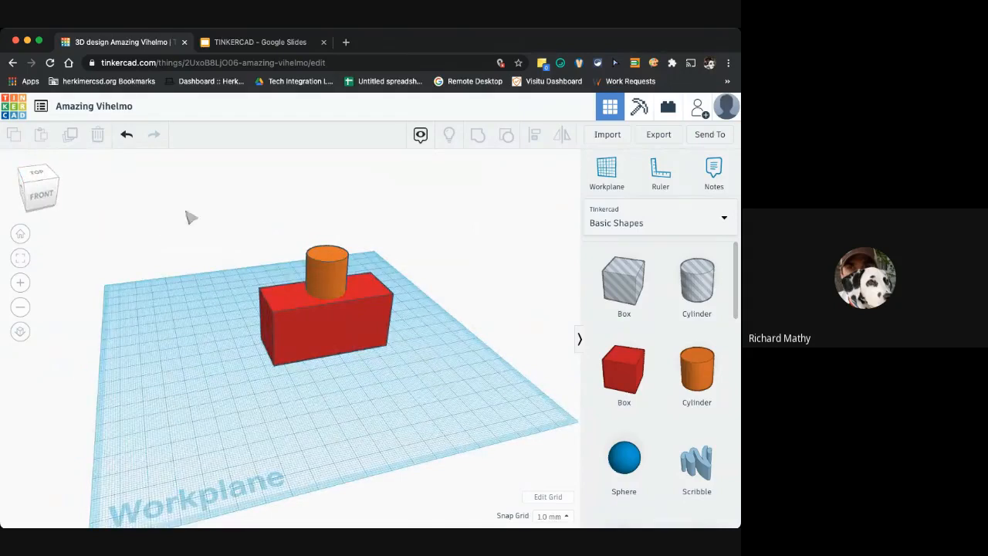
# Select both the cylinder and the box and group them into one shape
pyautogui.click(313, 271)
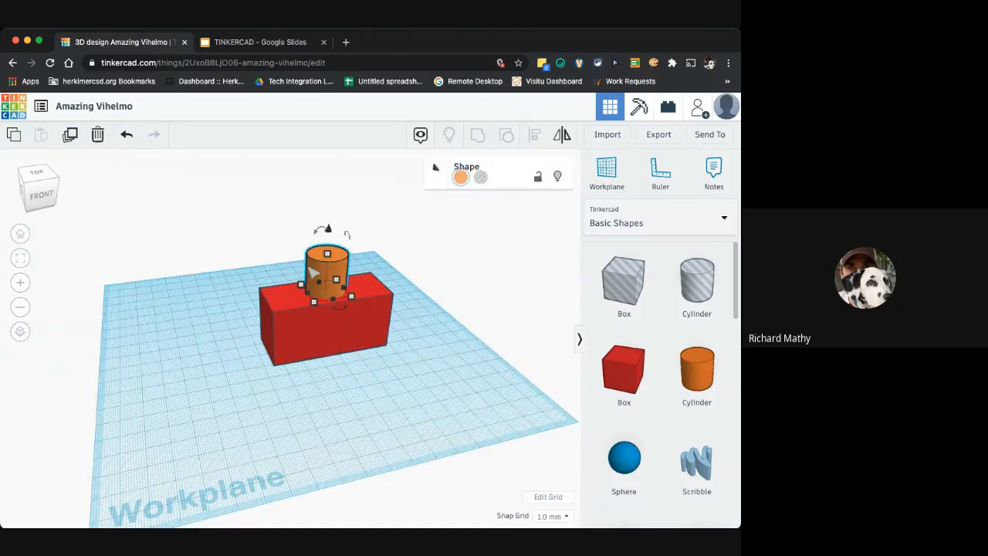
pyautogui.keyDown('shift'); pyautogui.click(290, 327); pyautogui.keyUp('shift')
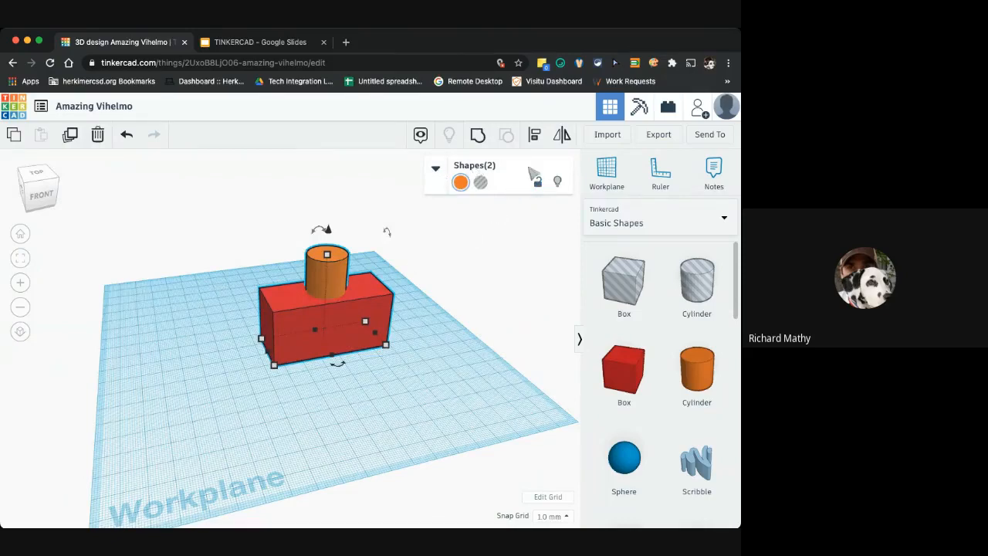
pyautogui.click(538, 183)
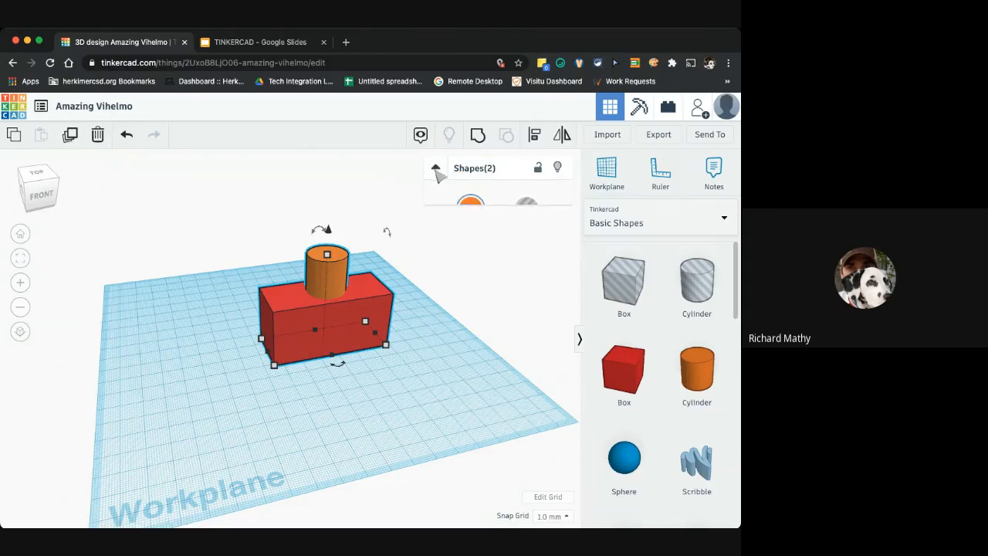
pyautogui.click(479, 139)
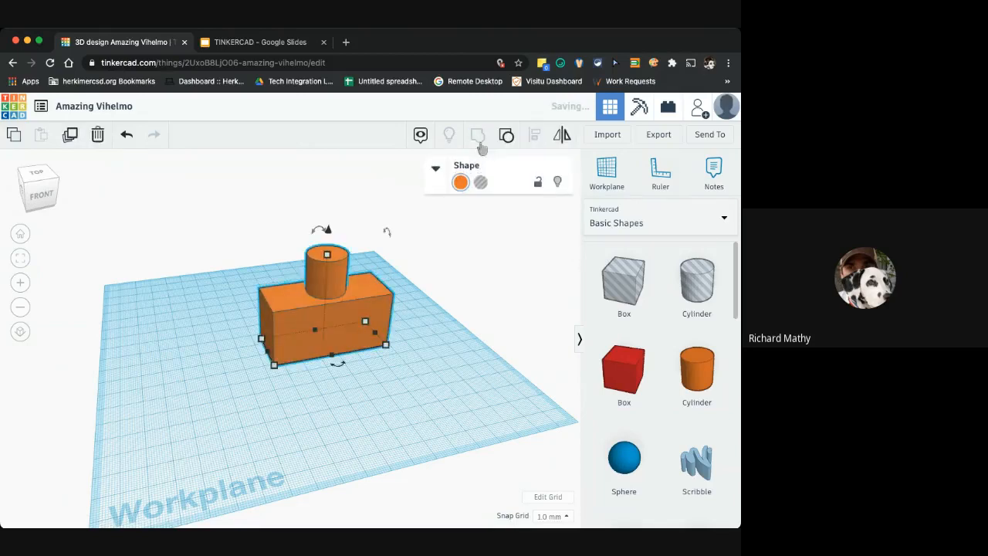
pyautogui.click(434, 353)
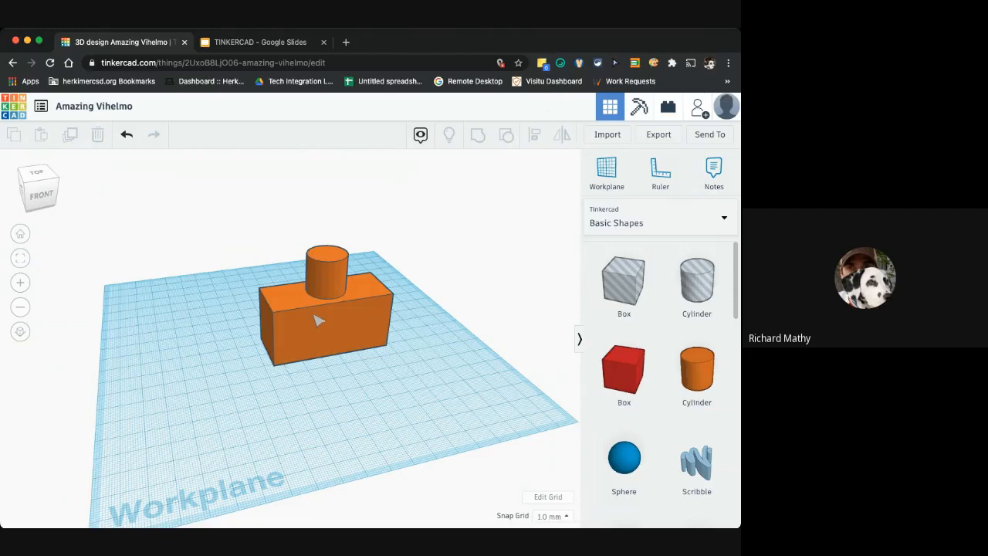
# Move the grouped shape about 7 mm along the workplane
pyautogui.click(317, 320)
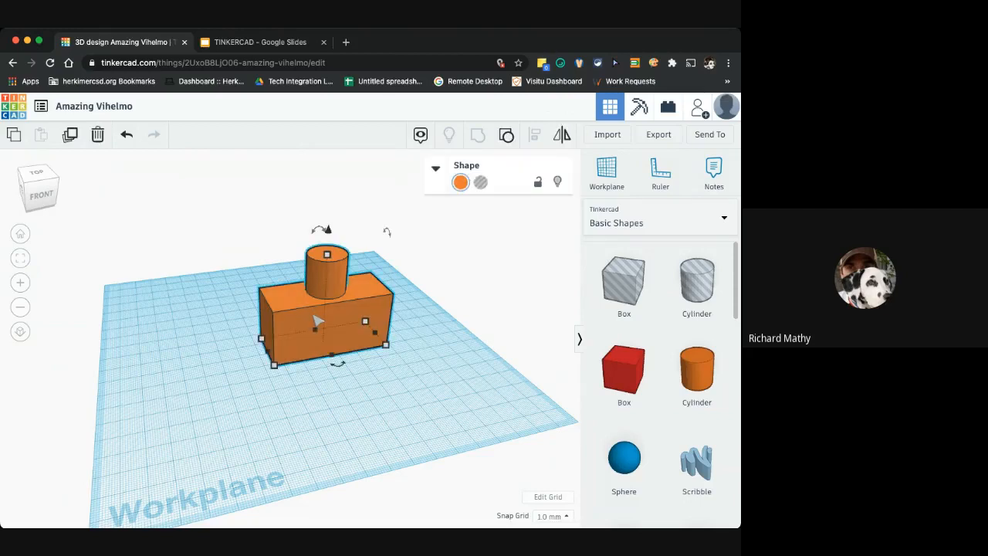
pyautogui.moveTo(317, 321)
pyautogui.mouseDown()
pyautogui.moveTo(281, 291)
pyautogui.moveTo(286, 349)
pyautogui.moveTo(302, 311)
pyautogui.moveTo(302, 324)
pyautogui.mouseUp()
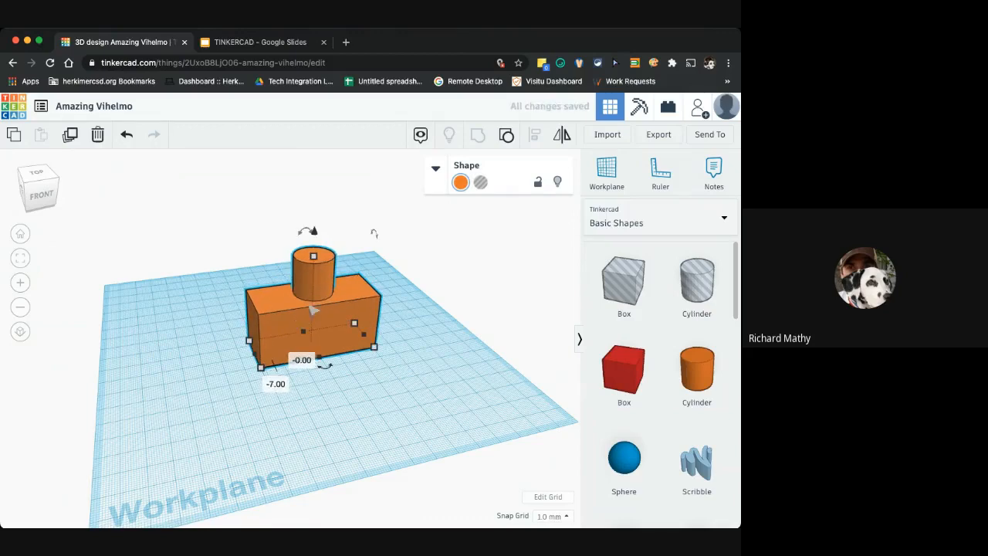
pyautogui.moveTo(324, 367); pyautogui.dragTo(320, 372)
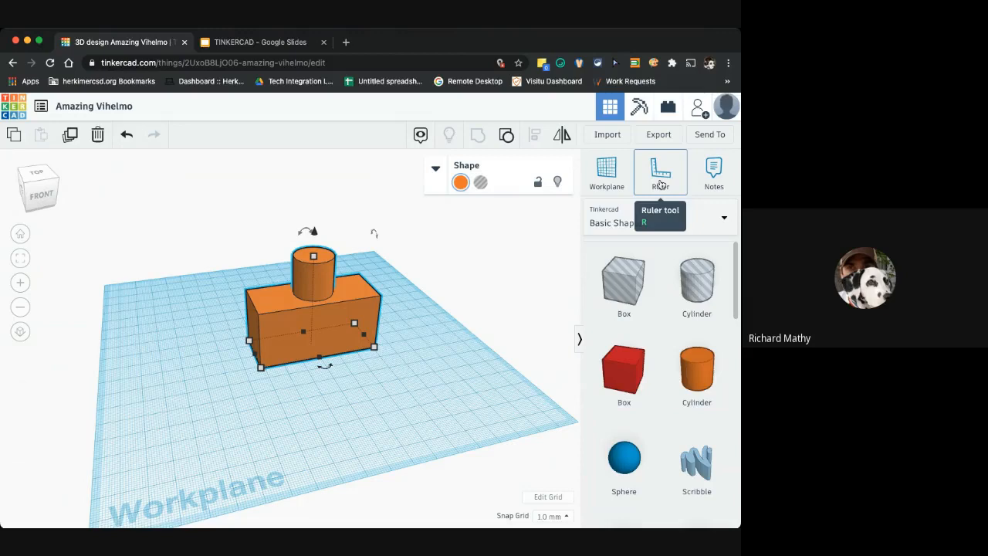
# Place the Ruler at the grouped shape's corner to show its dimensions, then dismiss the ruler
pyautogui.click(661, 183)
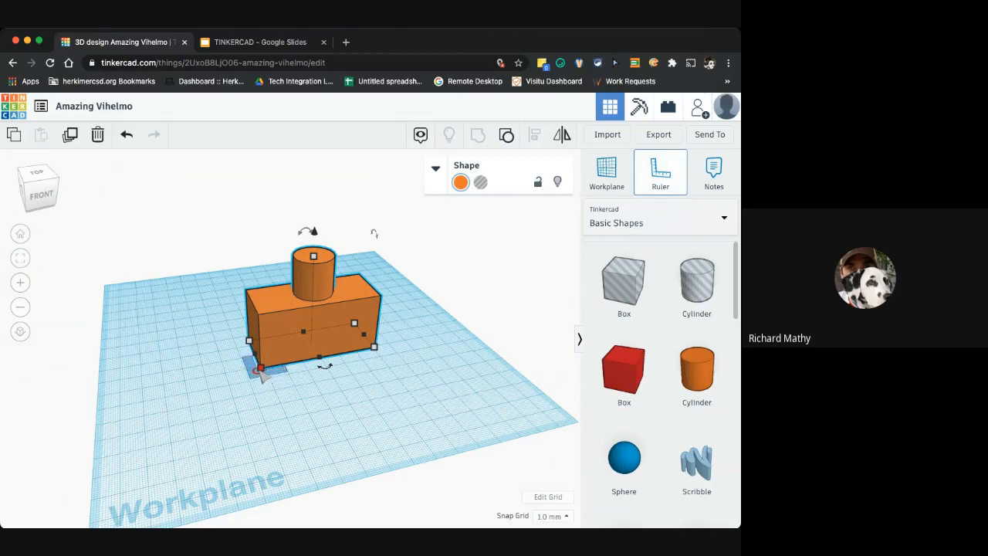
pyautogui.click(260, 369)
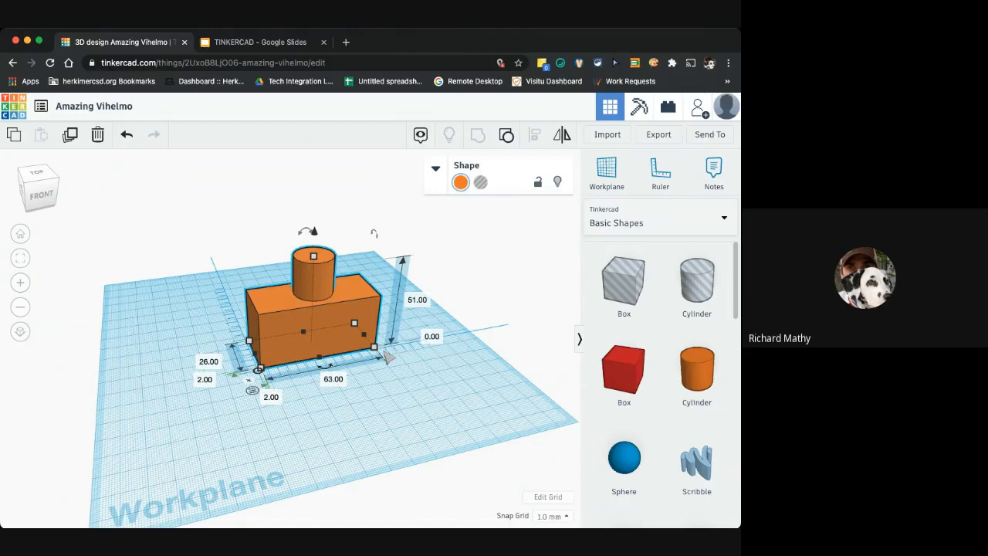
pyautogui.click(432, 391)
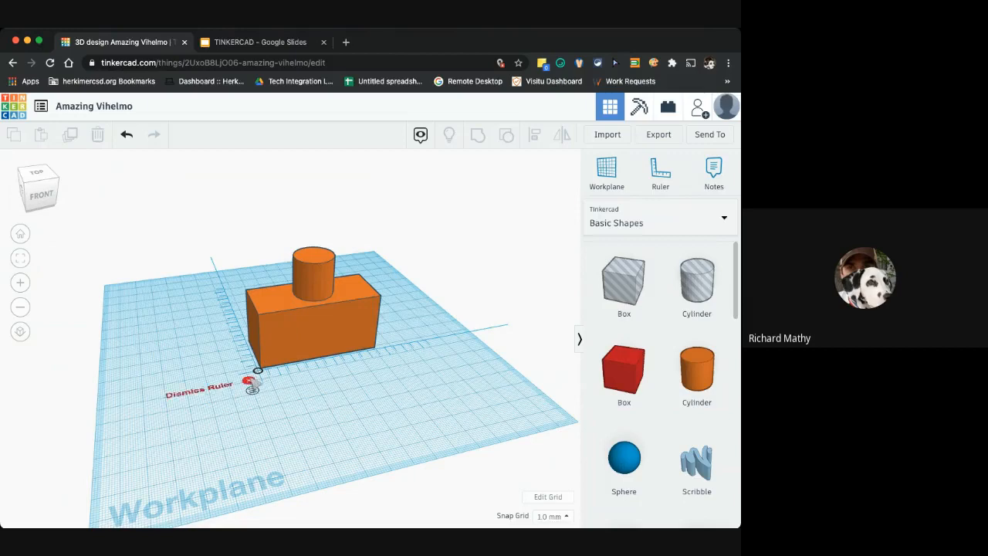
pyautogui.click(249, 381)
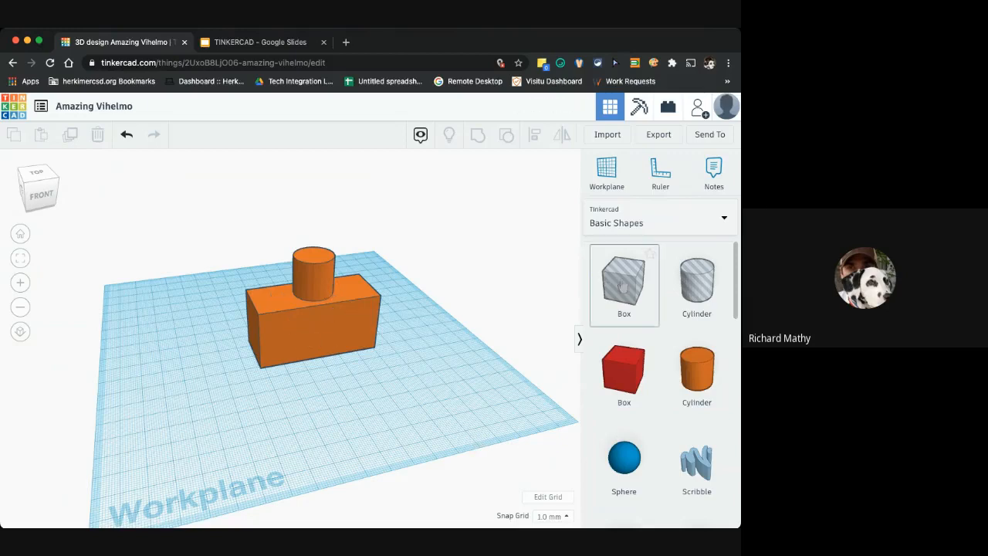
# Place a cylinder hole on the workplane and rotate it 90° so it lies on its side
pyautogui.moveTo(706, 296); pyautogui.dragTo(433, 373)
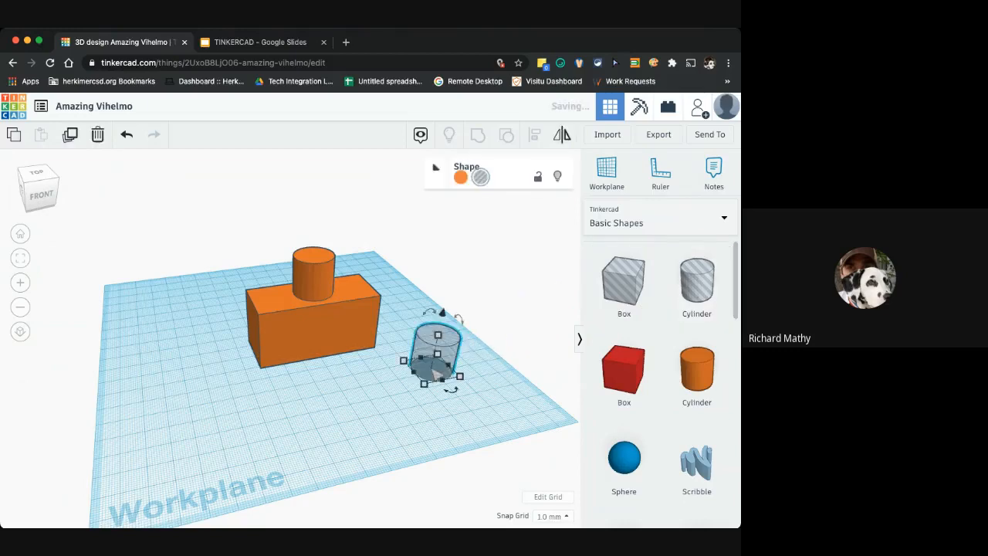
pyautogui.moveTo(457, 318); pyautogui.dragTo(481, 375)
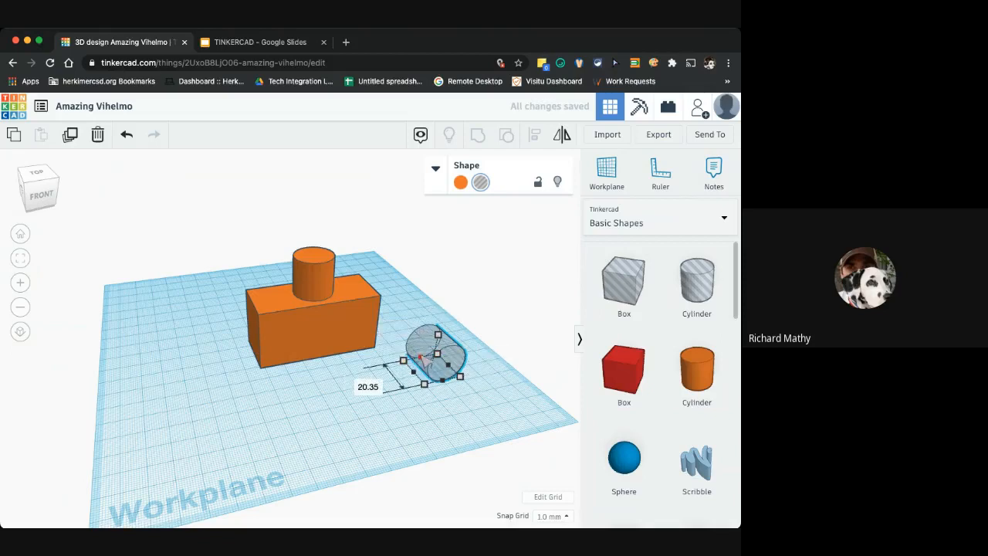
# Move the cylinder hole into the front face of the block and raise it about 7 mm
pyautogui.moveTo(420, 357); pyautogui.dragTo(290, 315)
pyautogui.moveTo(403, 329); pyautogui.dragTo(328, 329)
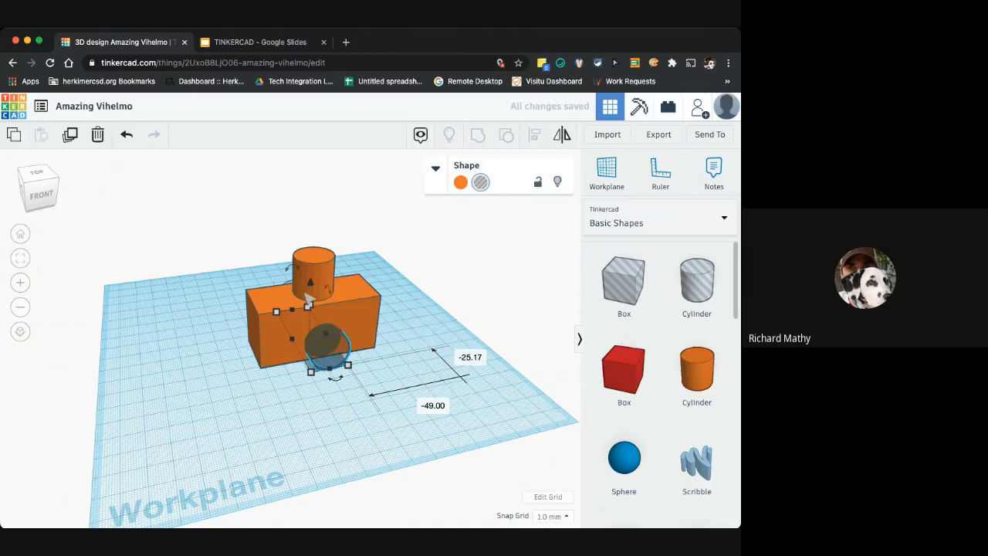
pyautogui.moveTo(310, 283)
pyautogui.mouseDown()
pyautogui.moveTo(313, 263)
pyautogui.moveTo(314, 272)
pyautogui.mouseUp()
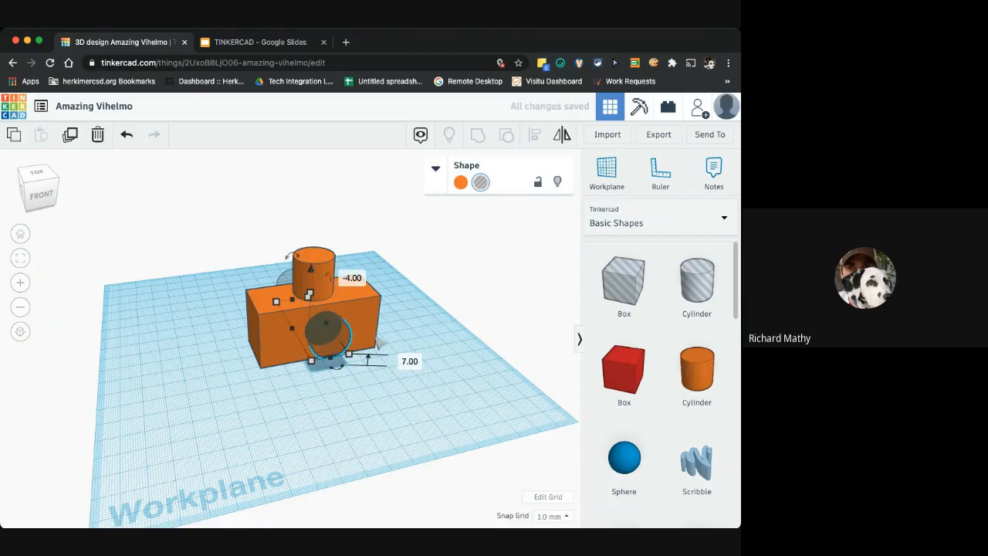
# Group the hole with the block to cut a round hole through it, and view it from the front
pyautogui.keyDown('shift'); pyautogui.click(368, 330); pyautogui.keyUp('shift')
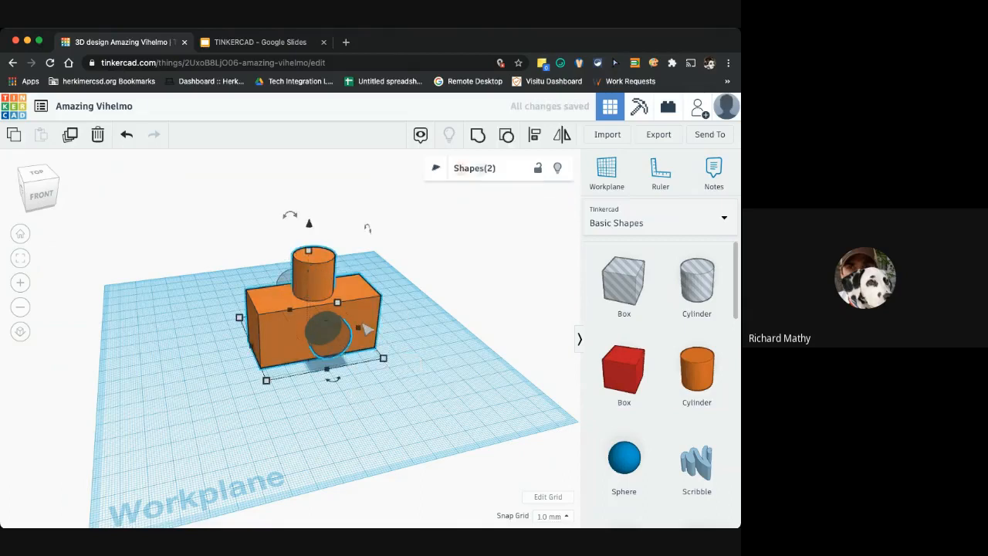
pyautogui.click(477, 136)
pyautogui.moveTo(411, 369); pyautogui.dragTo(391, 347)
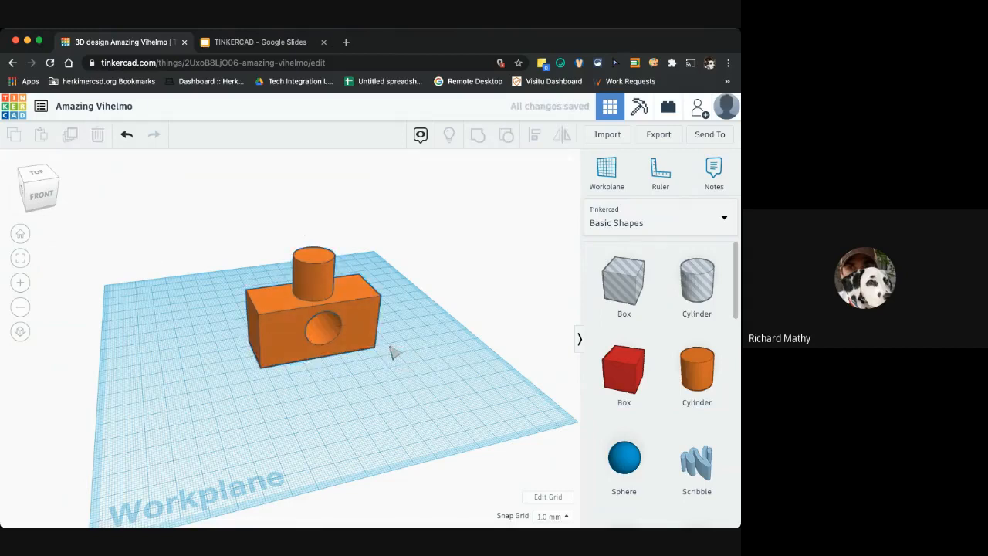
pyautogui.click(44, 197)
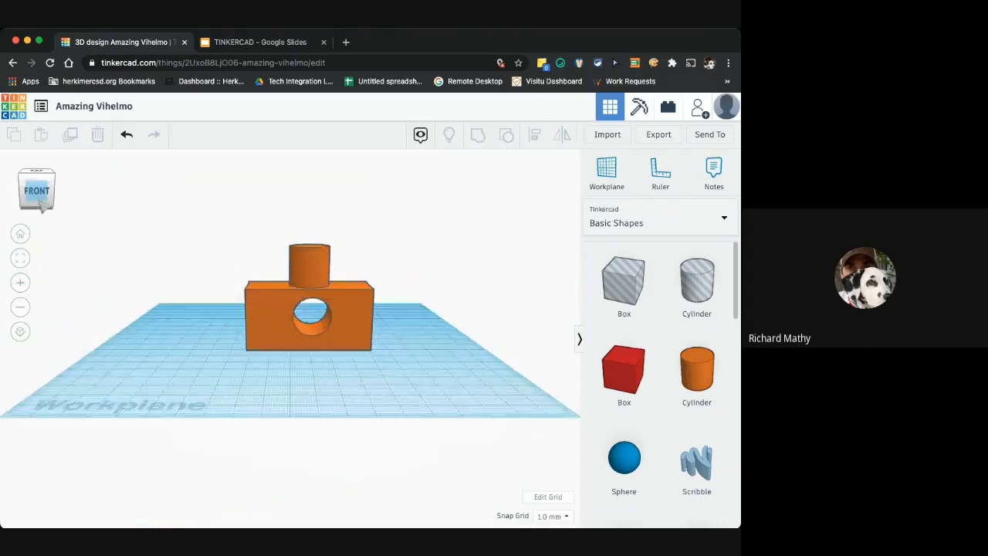
# Place a Text shape on the workplane and change its text to Hi
pyautogui.moveTo(46, 200)
pyautogui.mouseDown()
pyautogui.moveTo(84, 206)
pyautogui.moveTo(73, 214)
pyautogui.moveTo(52, 198)
pyautogui.moveTo(44, 204)
pyautogui.mouseUp()
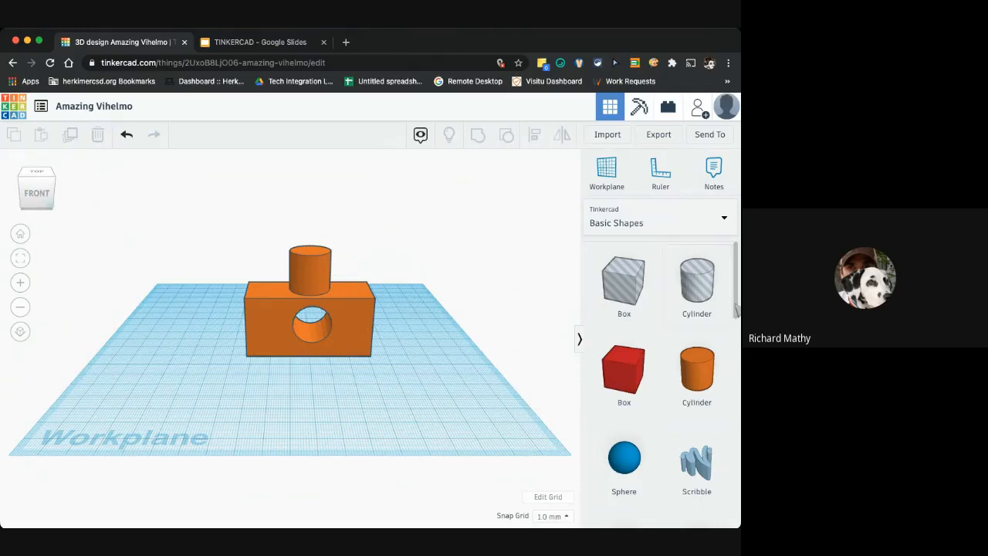
pyautogui.moveTo(736, 307); pyautogui.dragTo(432, 374)
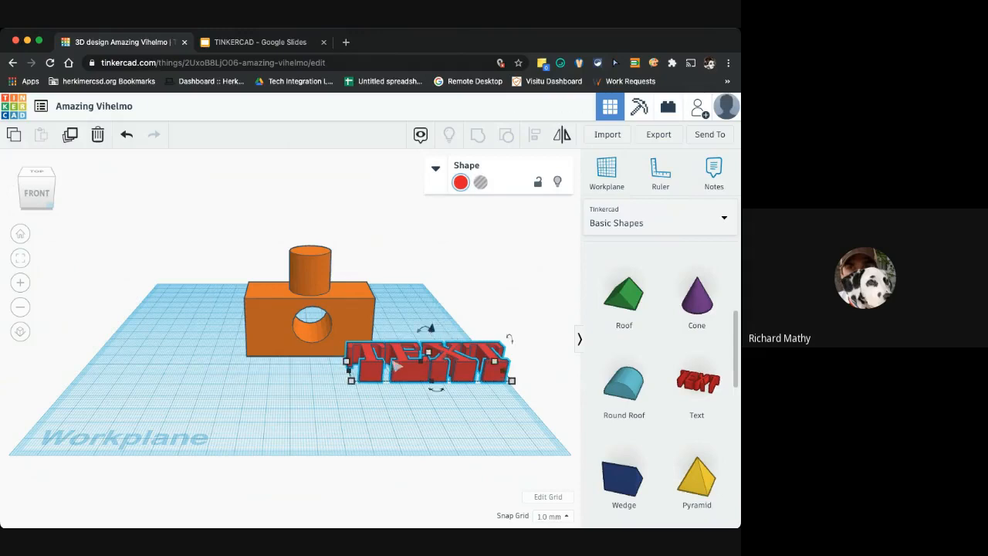
pyautogui.click(435, 170)
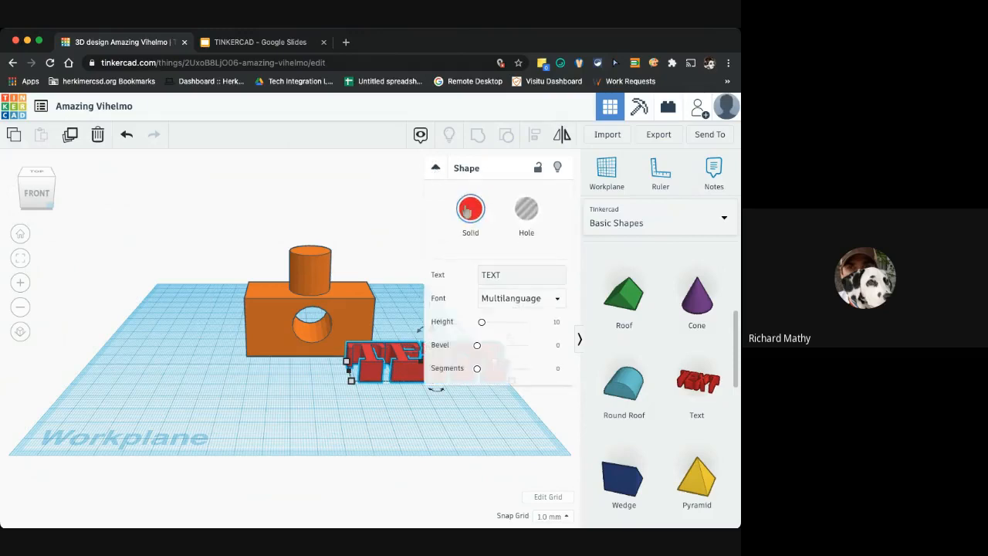
pyautogui.click(523, 275)
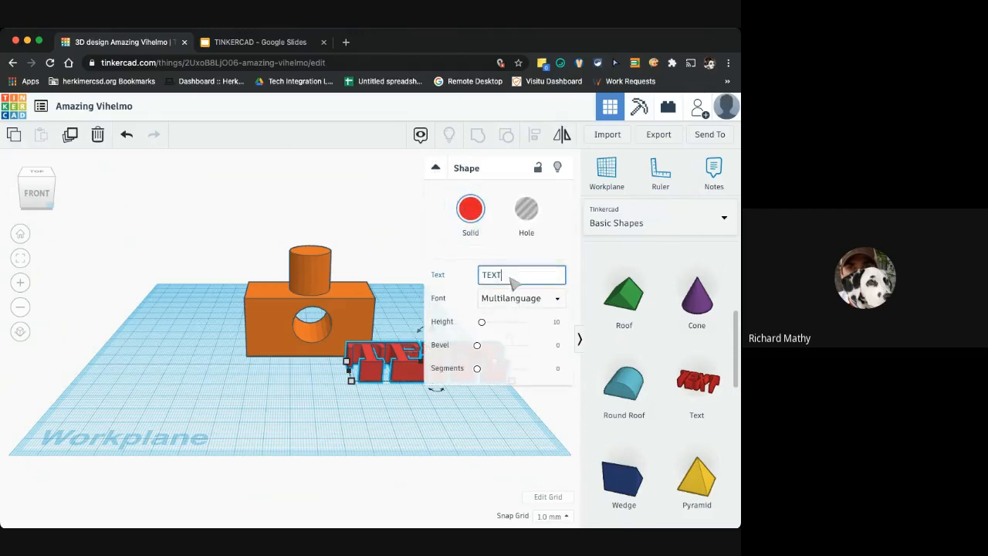
pyautogui.doubleClick(510, 279)
pyautogui.write('Hi')
pyautogui.click(375, 375)
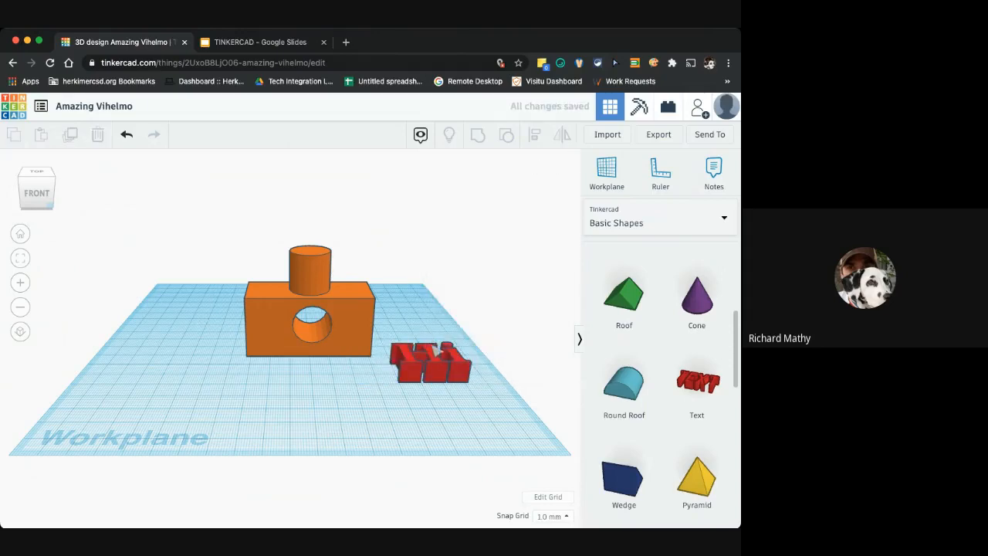
# Move the Hi text onto the front face of the block
pyautogui.click(437, 350)
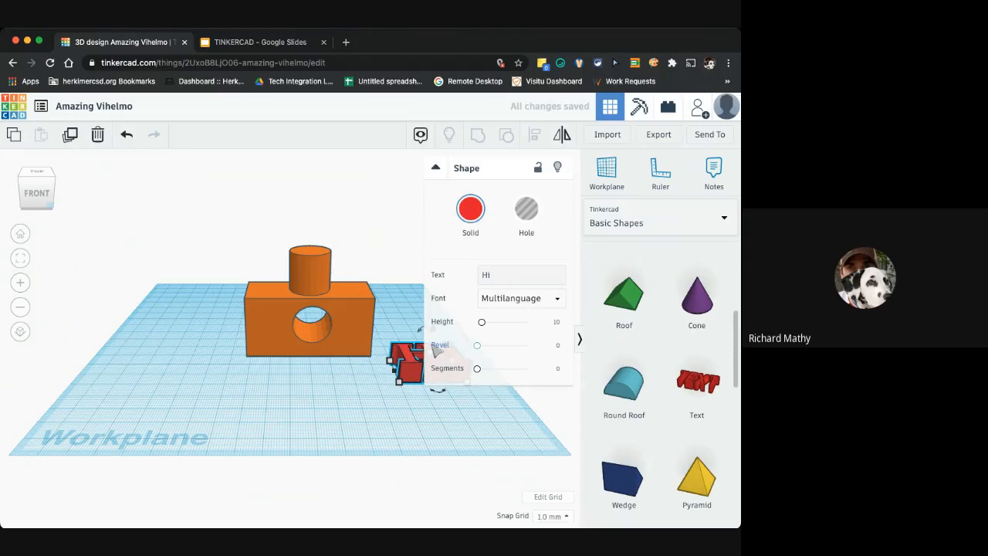
pyautogui.click(414, 295)
pyautogui.click(432, 352)
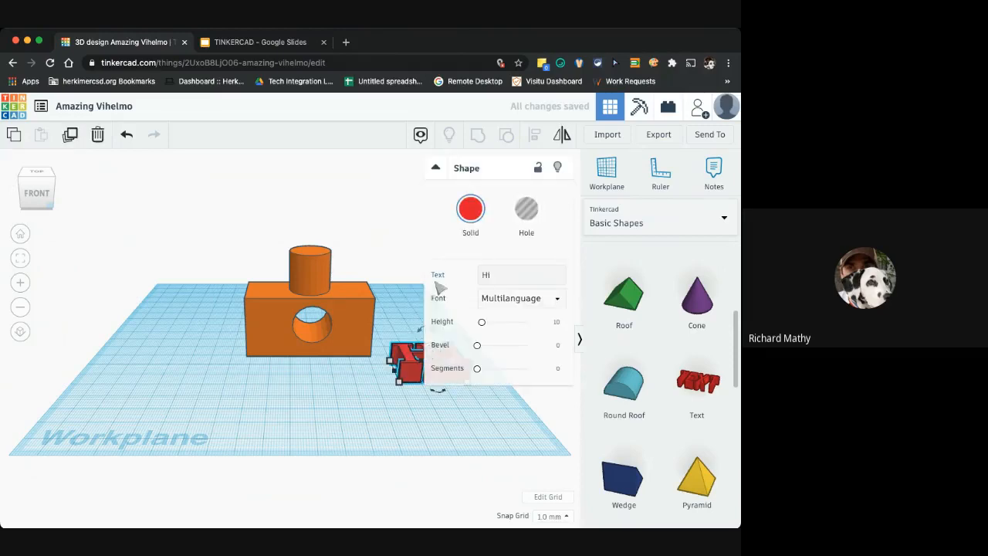
pyautogui.click(435, 169)
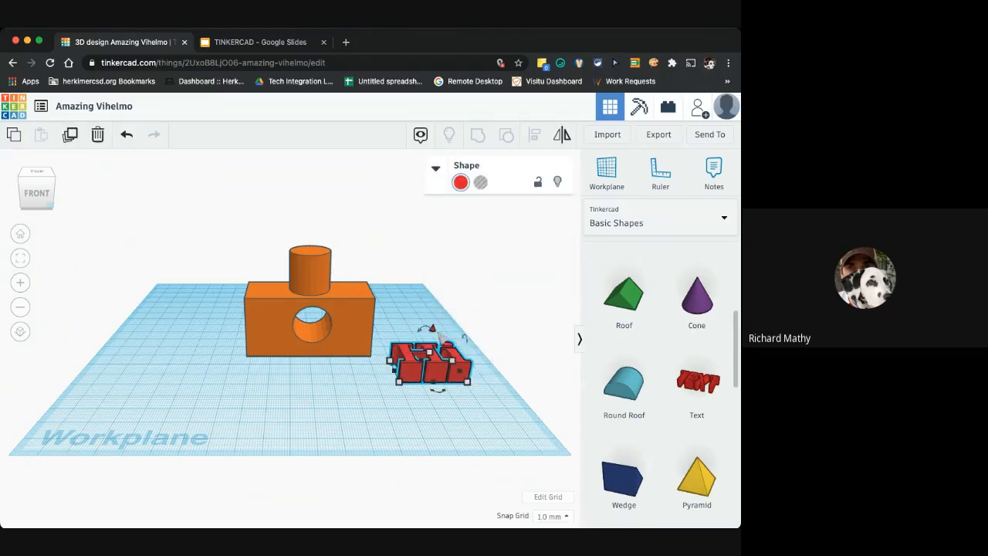
pyautogui.moveTo(465, 338)
pyautogui.moveTo(469, 337); pyautogui.dragTo(313, 285)
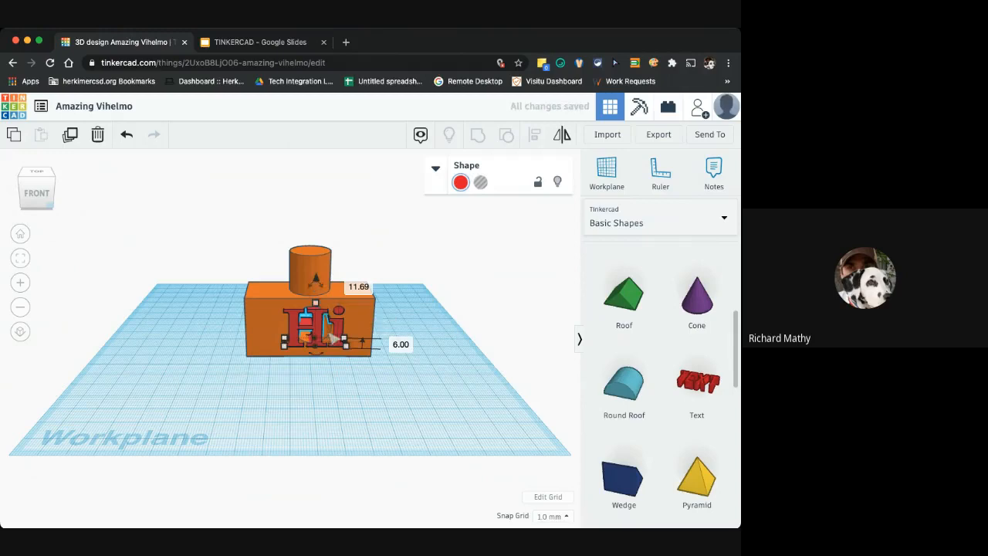
pyautogui.moveTo(322, 332); pyautogui.dragTo(313, 354)
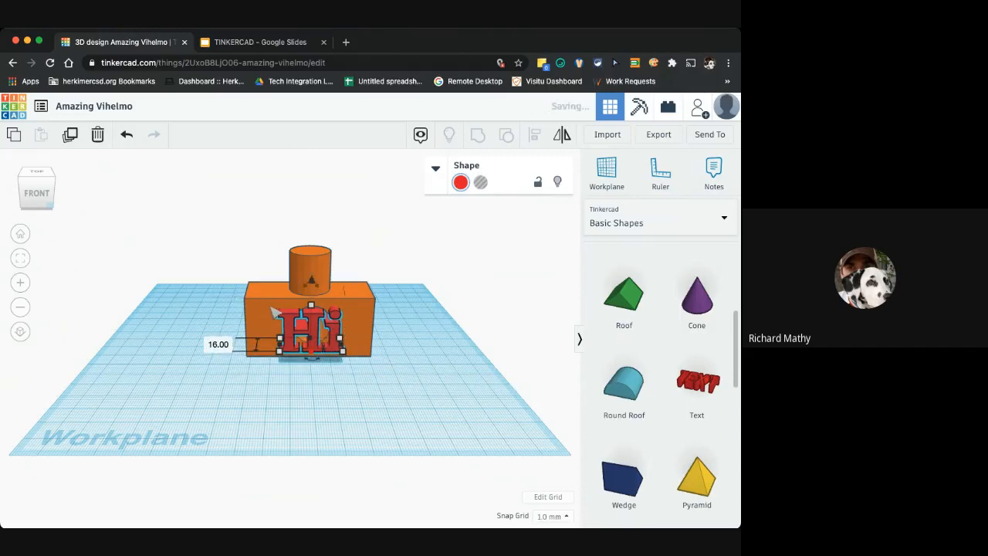
# Group the Hi text together with the block
pyautogui.keyDown('shift'); pyautogui.click(269, 306); pyautogui.keyUp('shift')
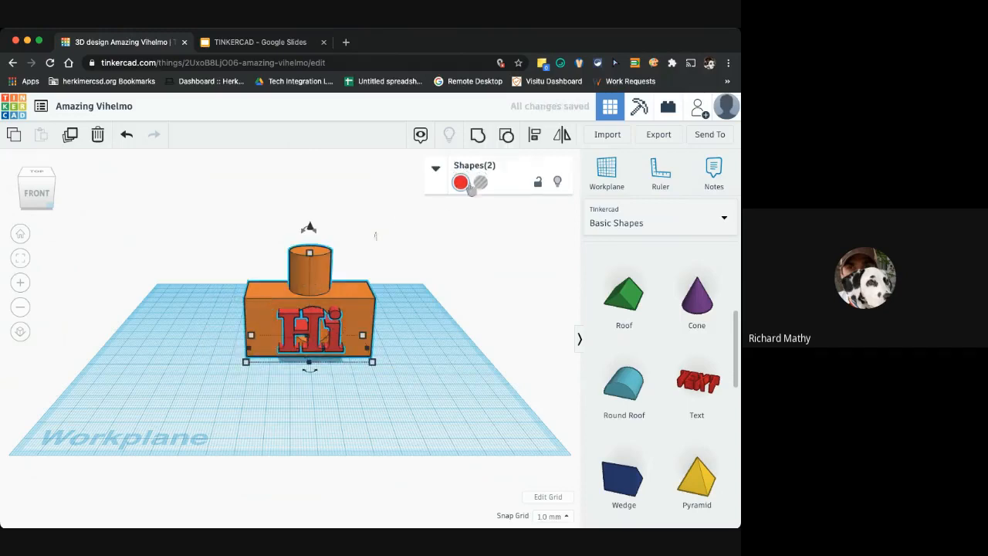
pyautogui.click(479, 136)
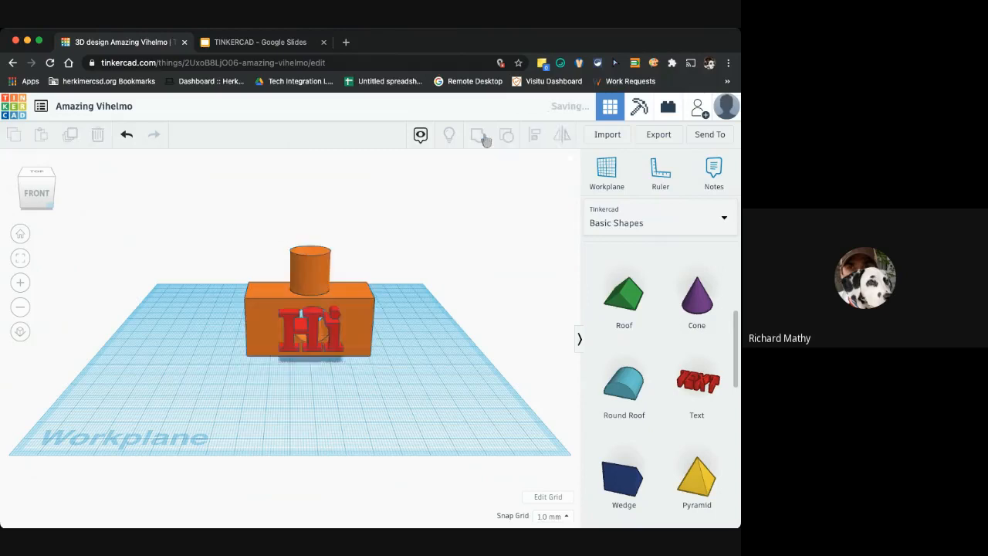
pyautogui.click(205, 337)
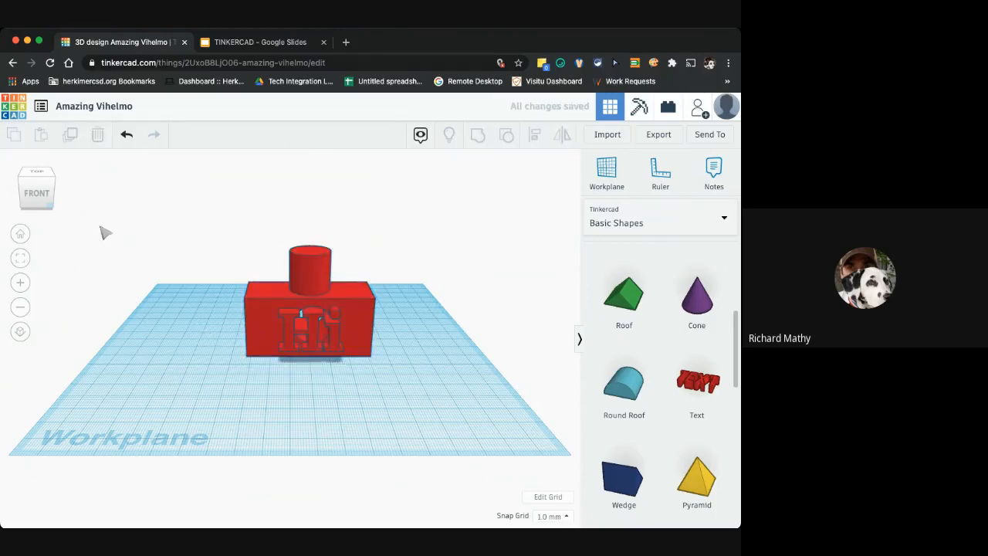
# Orbit around the grouped shape to examine the embedded Hi text from different angles
pyautogui.click(49, 198)
pyautogui.moveTo(51, 199); pyautogui.dragTo(124, 205)
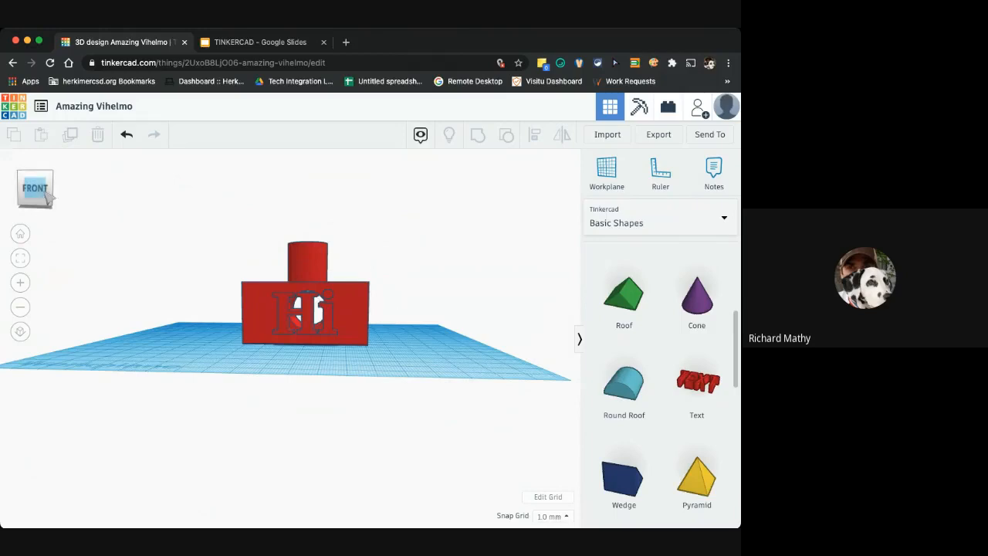
pyautogui.moveTo(45, 192); pyautogui.dragTo(118, 204)
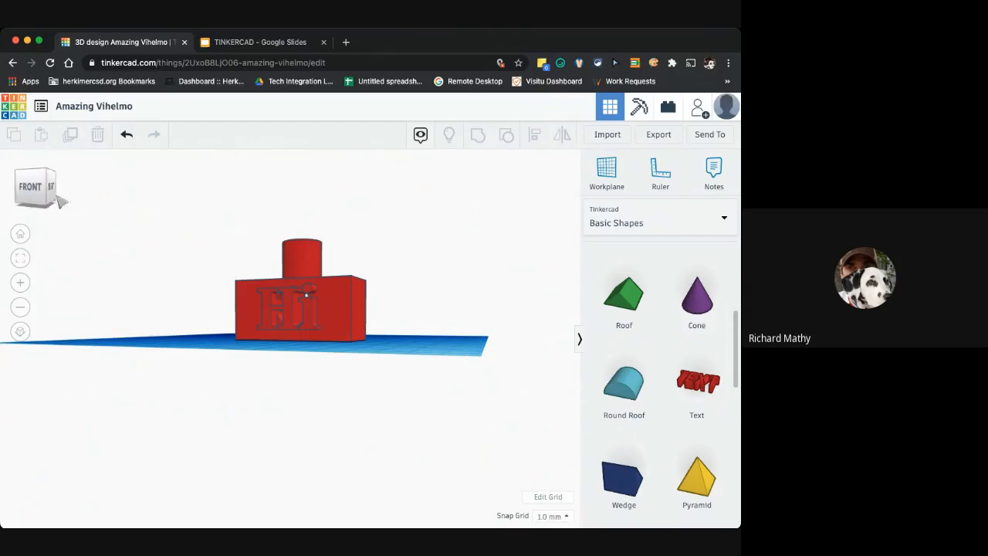
pyautogui.moveTo(46, 198)
pyautogui.mouseDown()
pyautogui.moveTo(33, 200)
pyautogui.moveTo(37, 208)
pyautogui.moveTo(66, 203)
pyautogui.moveTo(55, 206)
pyautogui.mouseUp()
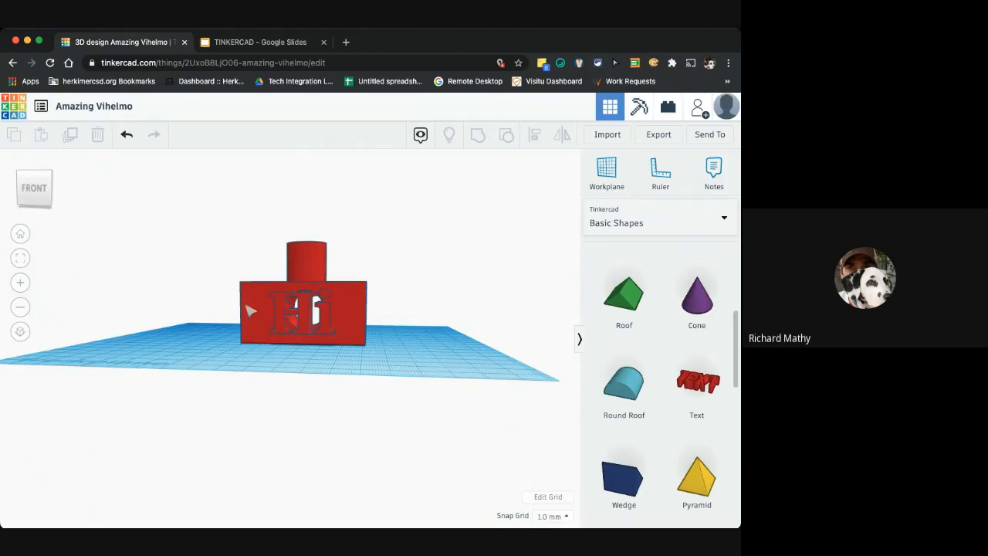
pyautogui.moveTo(252, 292); pyautogui.dragTo(243, 313)
pyautogui.click(191, 349)
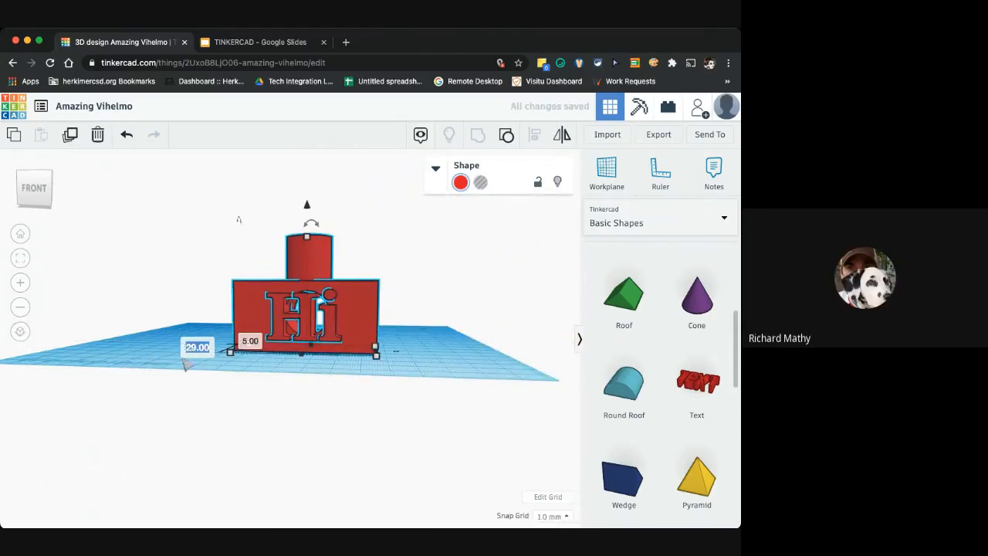
pyautogui.click(149, 343)
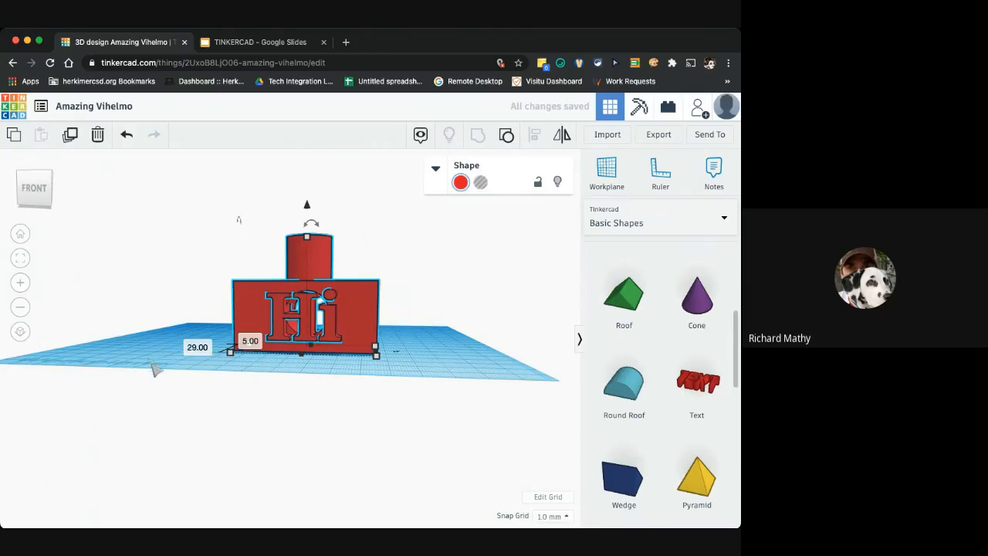
pyautogui.click(163, 378)
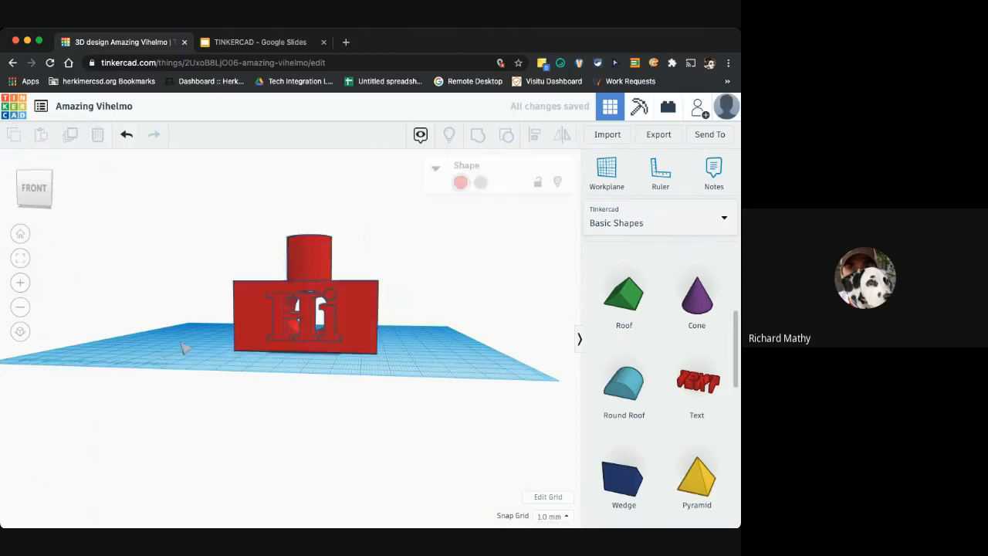
pyautogui.moveTo(54, 187); pyautogui.dragTo(62, 189)
pyautogui.moveTo(62, 184)
pyautogui.mouseDown()
pyautogui.moveTo(69, 189)
pyautogui.moveTo(52, 185)
pyautogui.mouseUp()
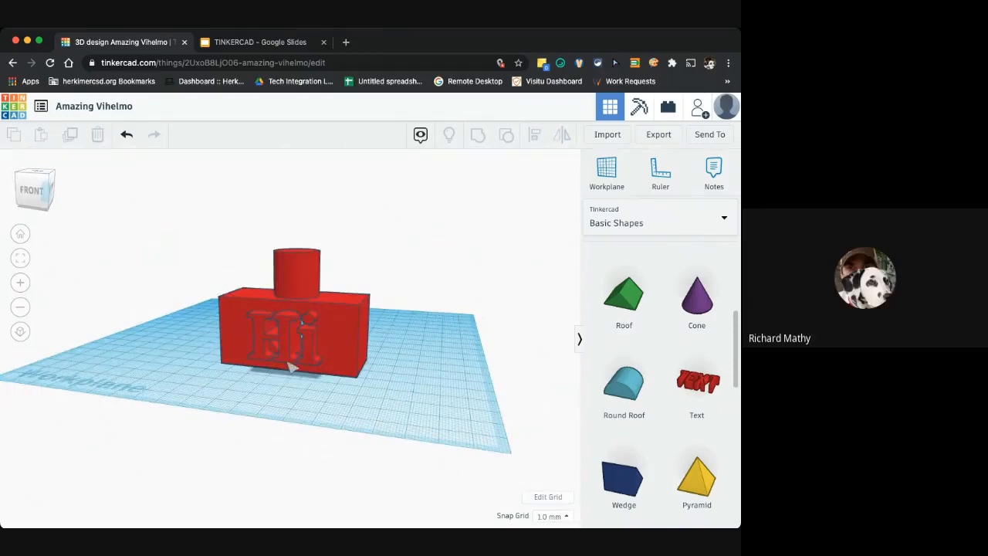
pyautogui.click(31, 204)
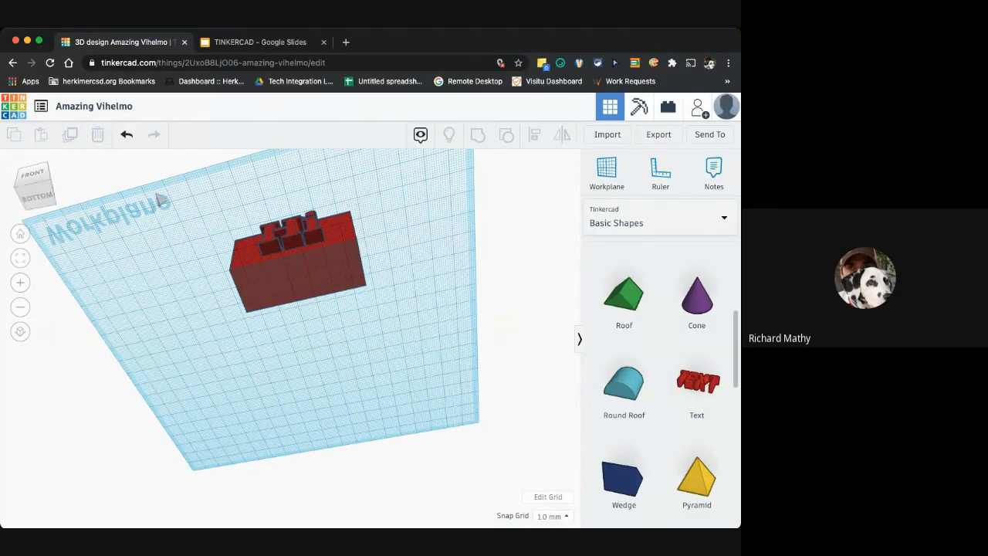
pyautogui.moveTo(34, 197)
pyautogui.mouseDown()
pyautogui.moveTo(36, 186)
pyautogui.moveTo(39, 208)
pyautogui.moveTo(37, 189)
pyautogui.moveTo(46, 190)
pyautogui.moveTo(51, 213)
pyautogui.moveTo(42, 179)
pyautogui.moveTo(48, 197)
pyautogui.mouseUp()
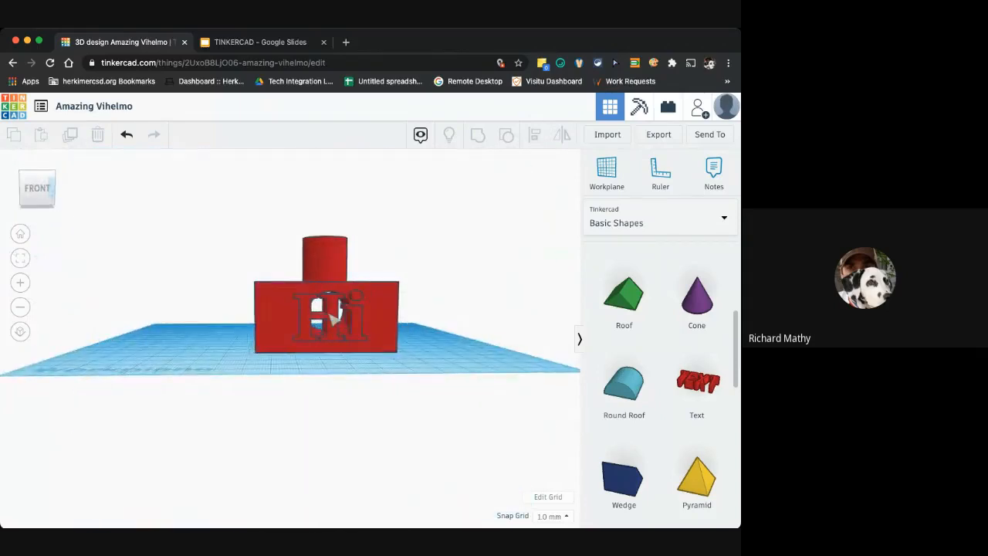
# Ungroup the block and the Hi text, briefly switching both to holes and back to solid
pyautogui.click(332, 318)
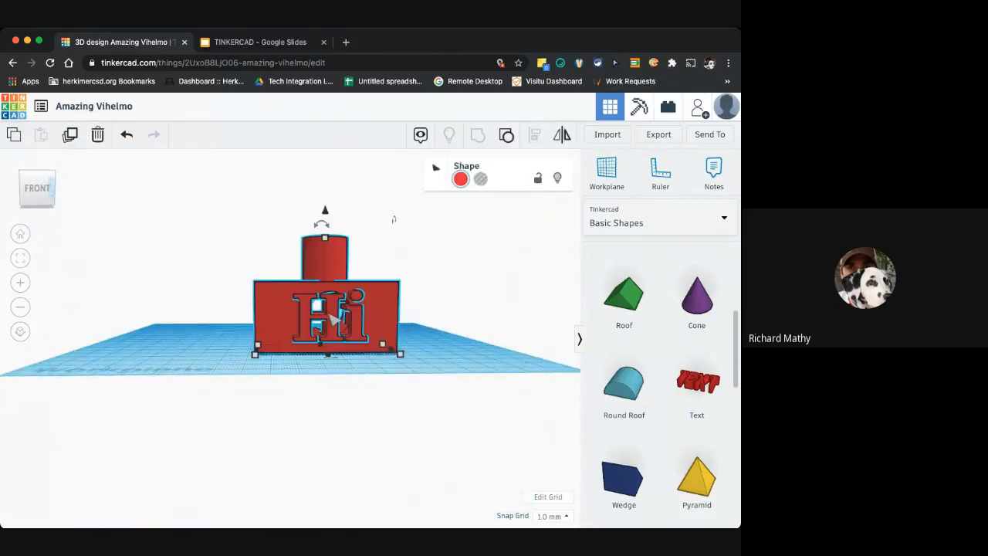
pyautogui.click(506, 135)
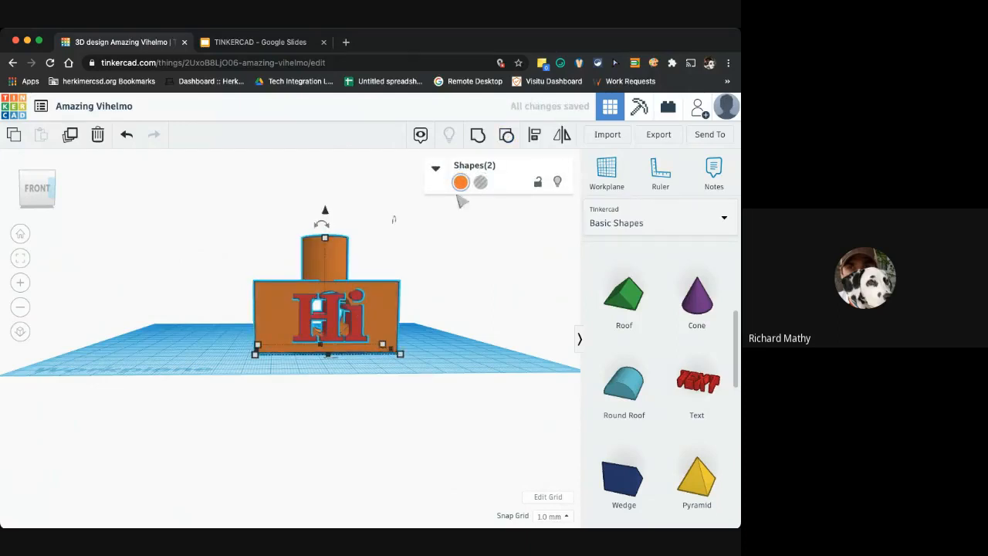
pyautogui.click(481, 183)
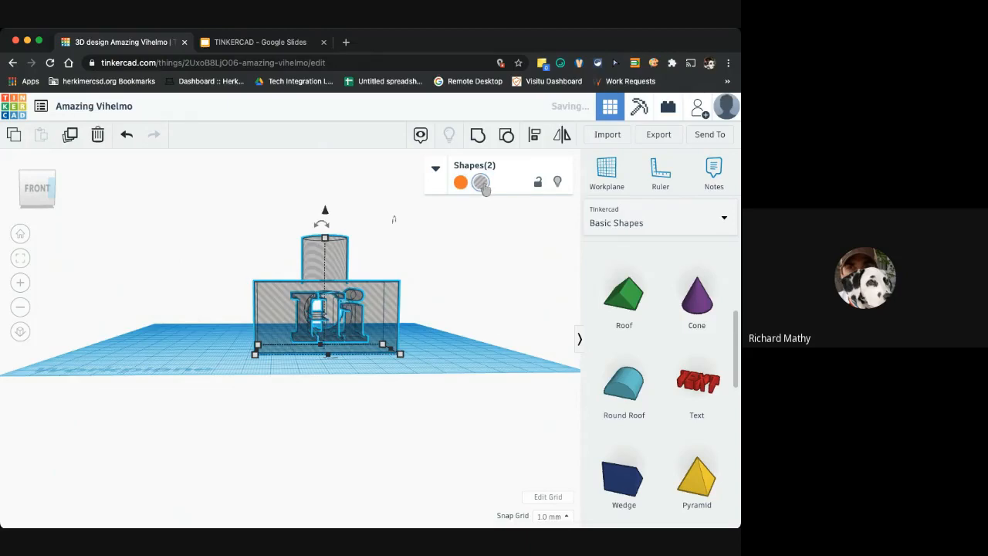
pyautogui.click(461, 183)
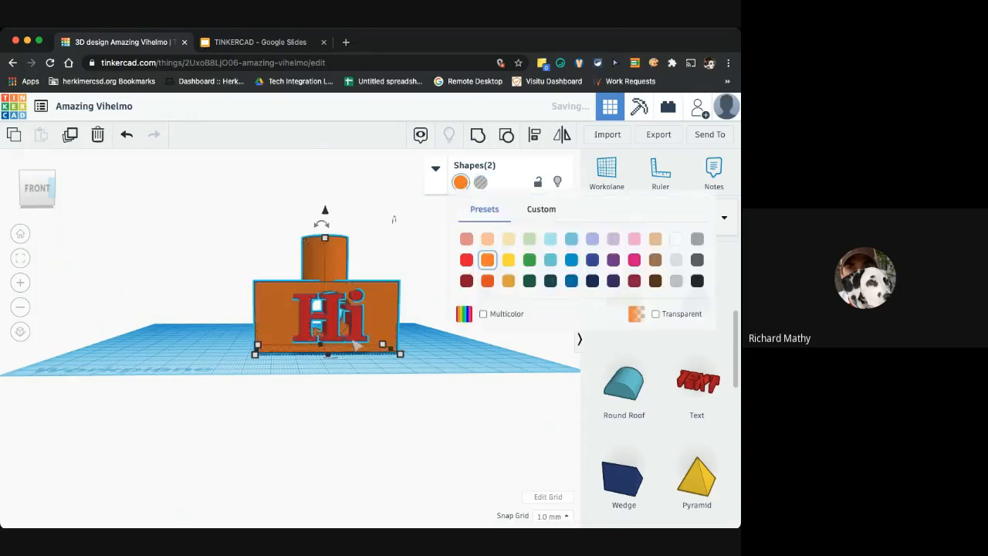
# Turn the Hi text into a hole shape
pyautogui.scroll(3, 370, 332)
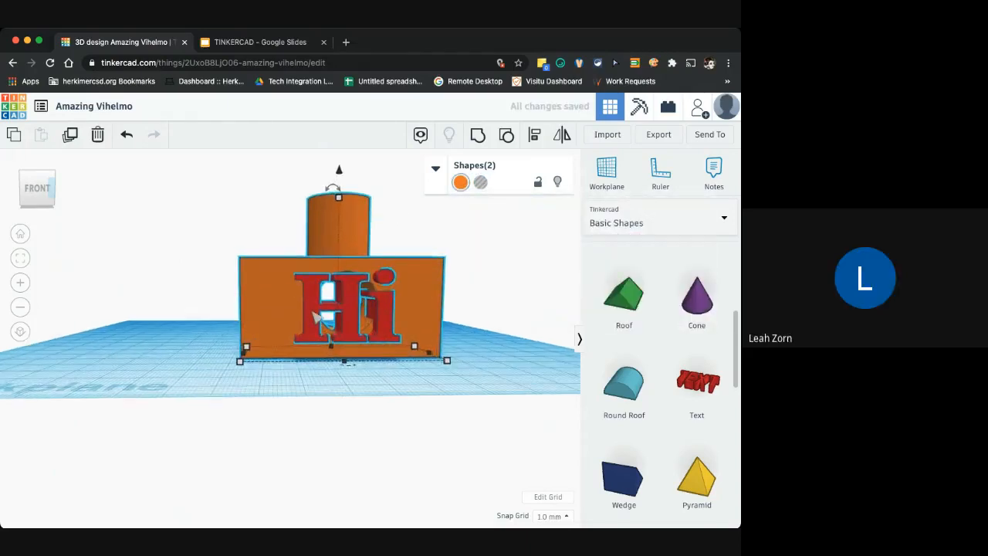
pyautogui.click(211, 321)
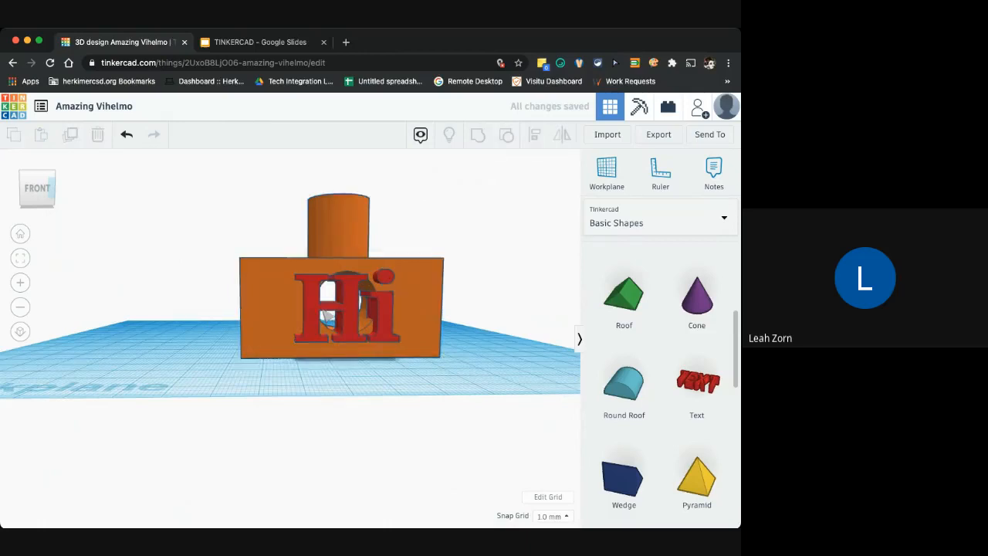
pyautogui.scroll(-2, 331, 317)
pyautogui.click(312, 318)
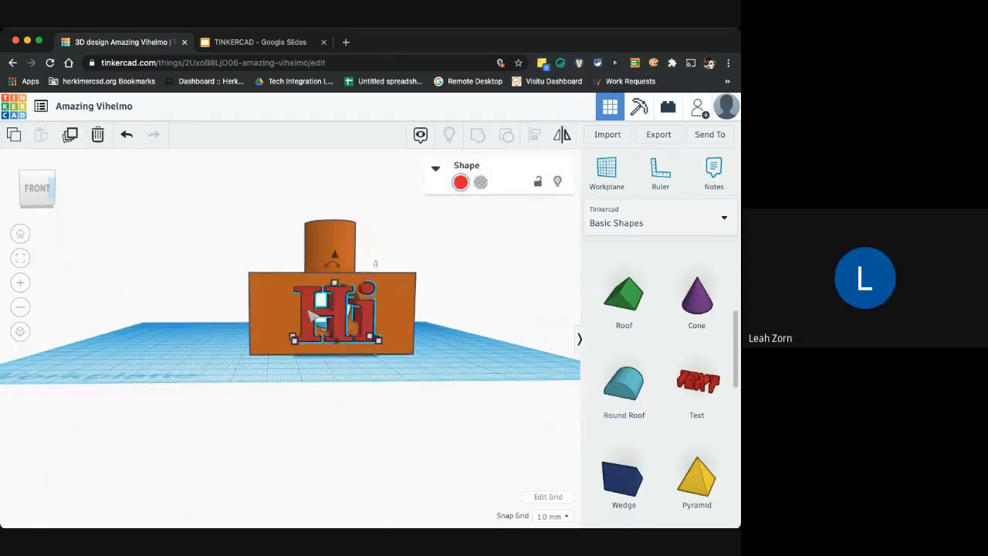
pyautogui.click(480, 182)
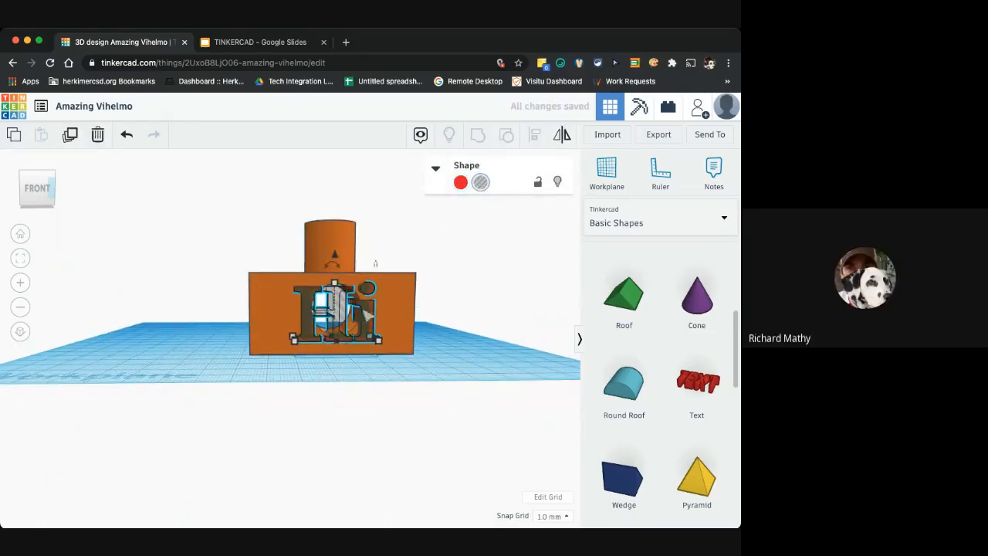
# Move the Hi text hole down to the bottom of the block's front face and lower it
pyautogui.moveTo(376, 265); pyautogui.dragTo(379, 318)
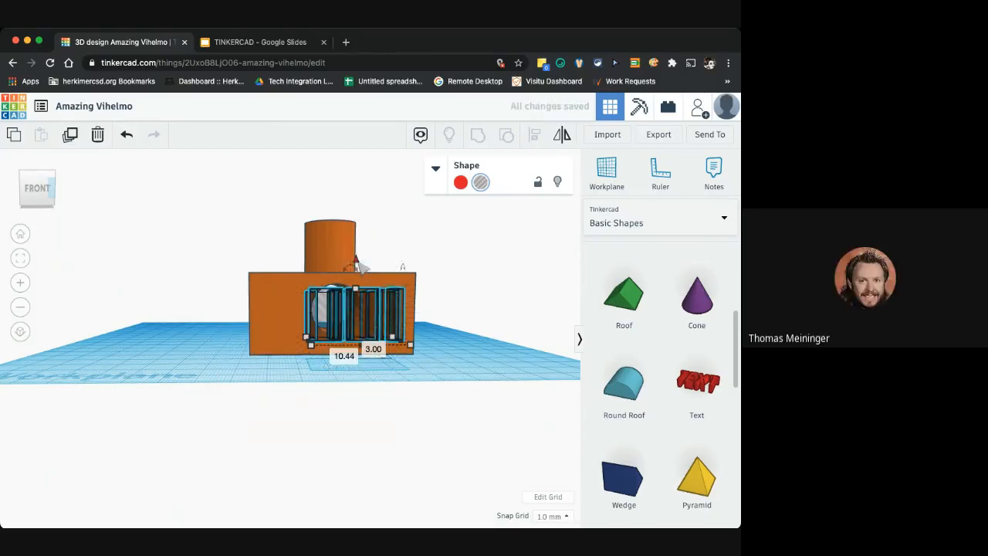
pyautogui.moveTo(356, 261); pyautogui.dragTo(361, 284)
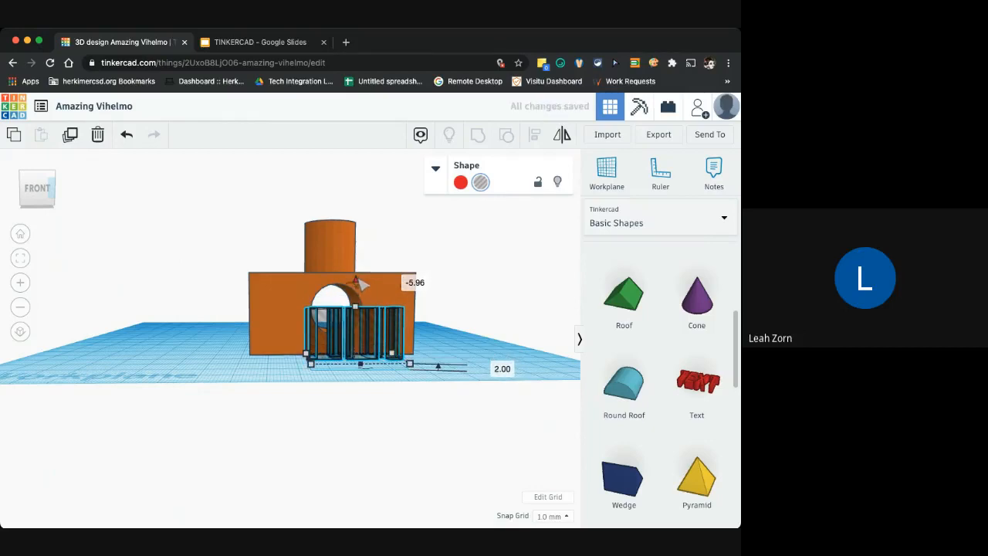
pyautogui.click(447, 280)
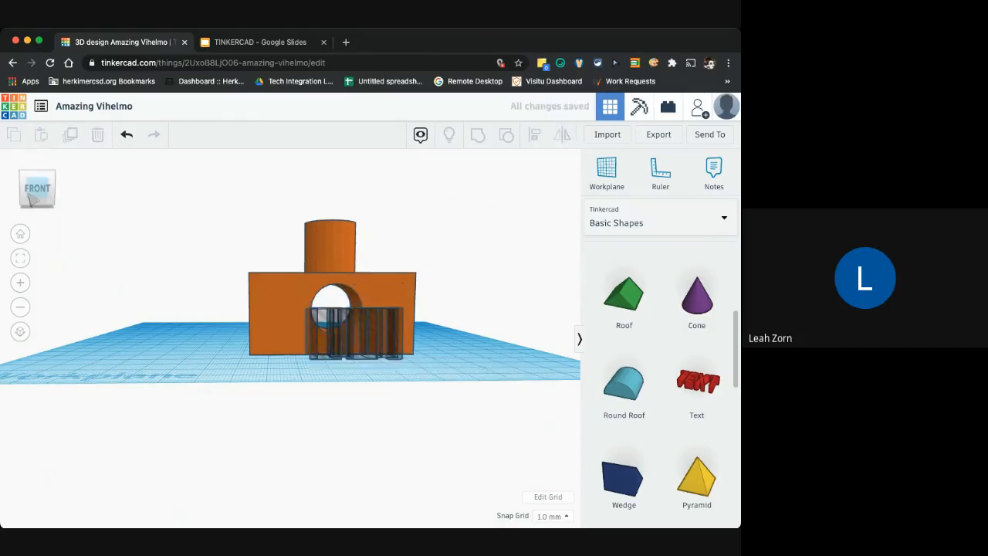
# From the bottom view, move the Hi text hole back inside the block's footprint
pyautogui.click(30, 186)
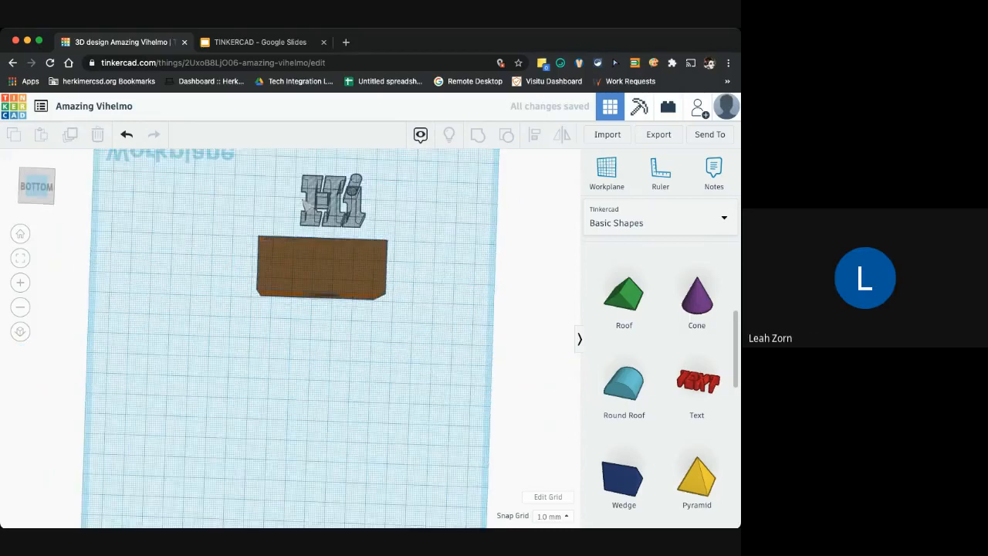
pyautogui.click(315, 236)
pyautogui.moveTo(315, 241); pyautogui.dragTo(307, 277)
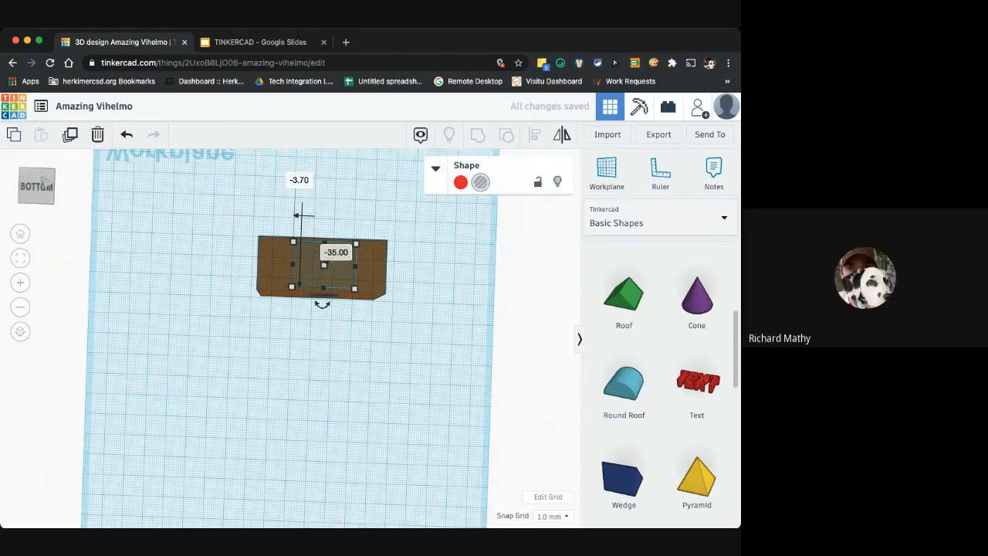
pyautogui.moveTo(44, 182); pyautogui.dragTo(44, 202)
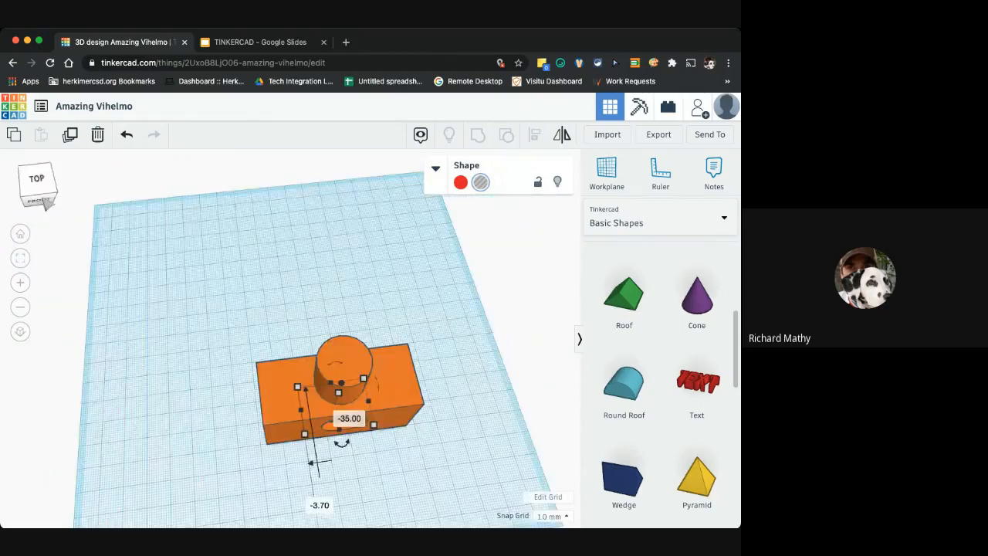
# From the front view, nudge the Hi text hole up slightly and group it with the block to cut the text out
pyautogui.click(38, 198)
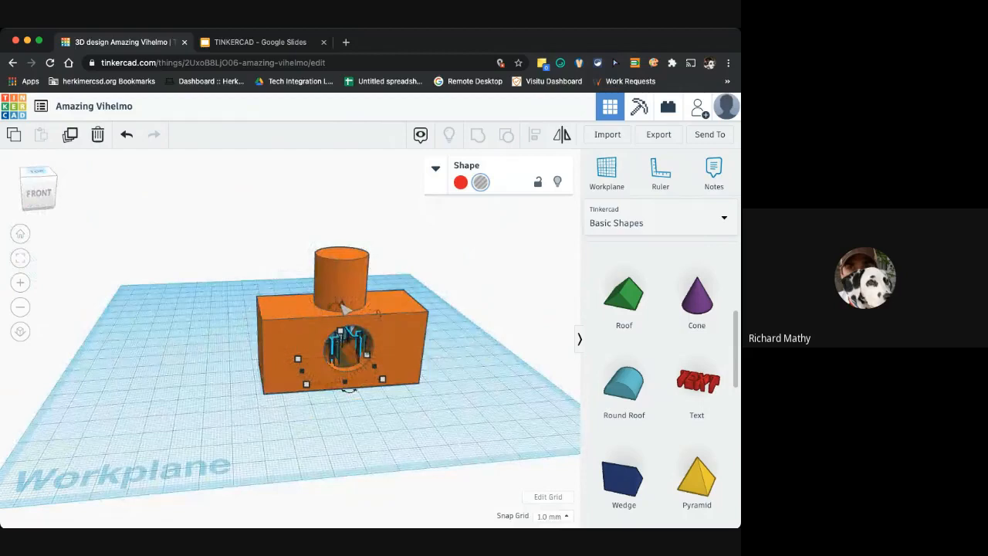
pyautogui.moveTo(345, 308); pyautogui.dragTo(344, 321)
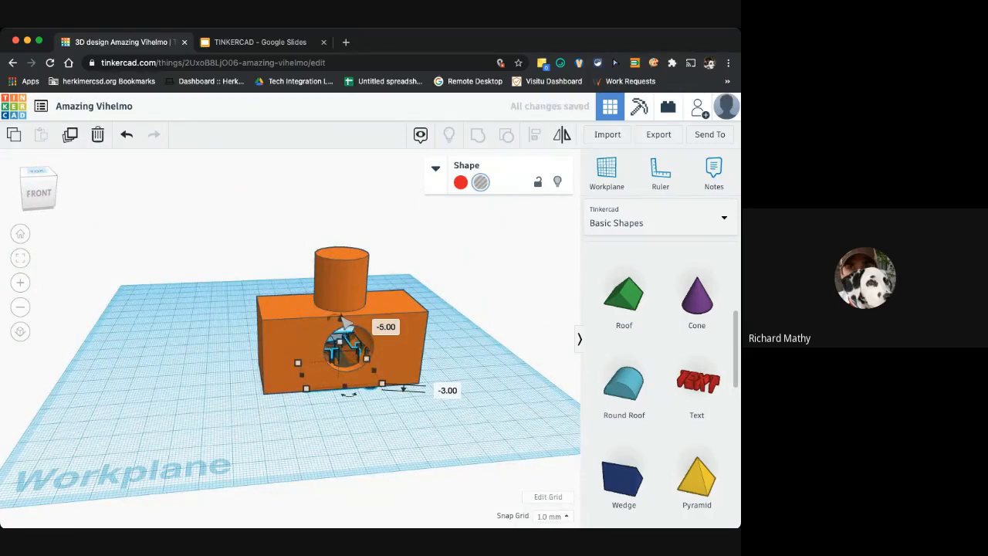
pyautogui.keyDown('shift'); pyautogui.click(405, 348); pyautogui.keyUp('shift')
pyautogui.click(477, 136)
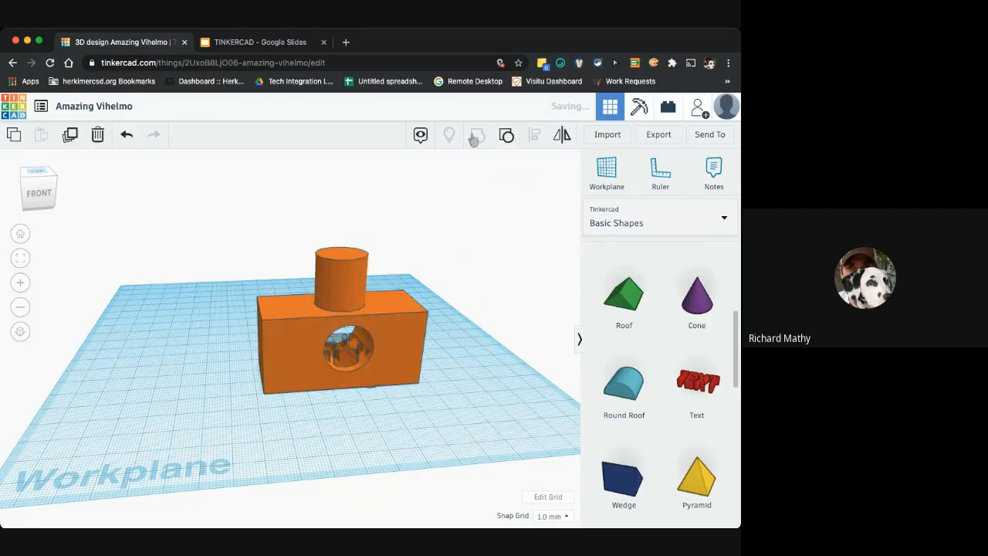
# Orbit underneath to inspect the grouped block from the bottom, then return to the front view
pyautogui.moveTo(422, 233); pyautogui.dragTo(100, 214, button='right')
pyautogui.click(146, 262)
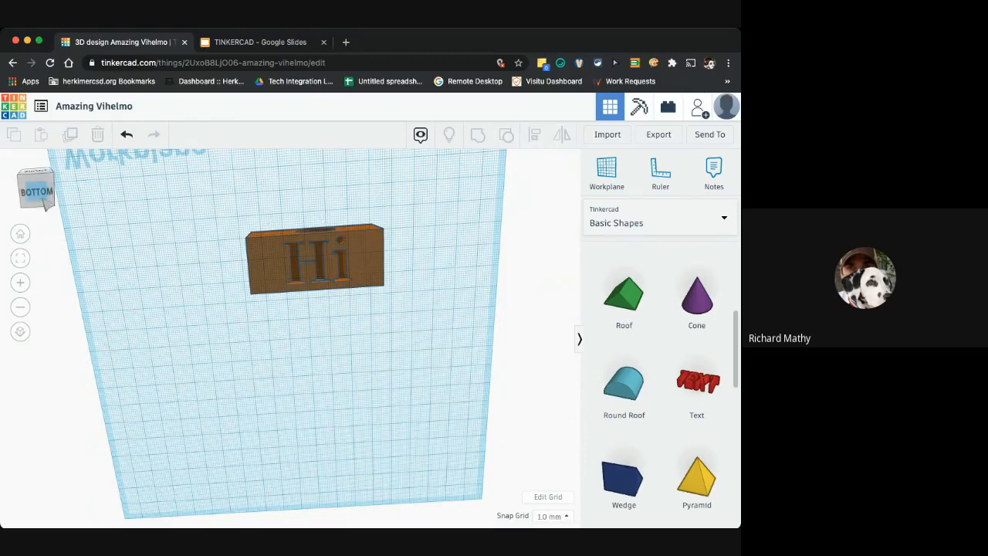
pyautogui.click(43, 204)
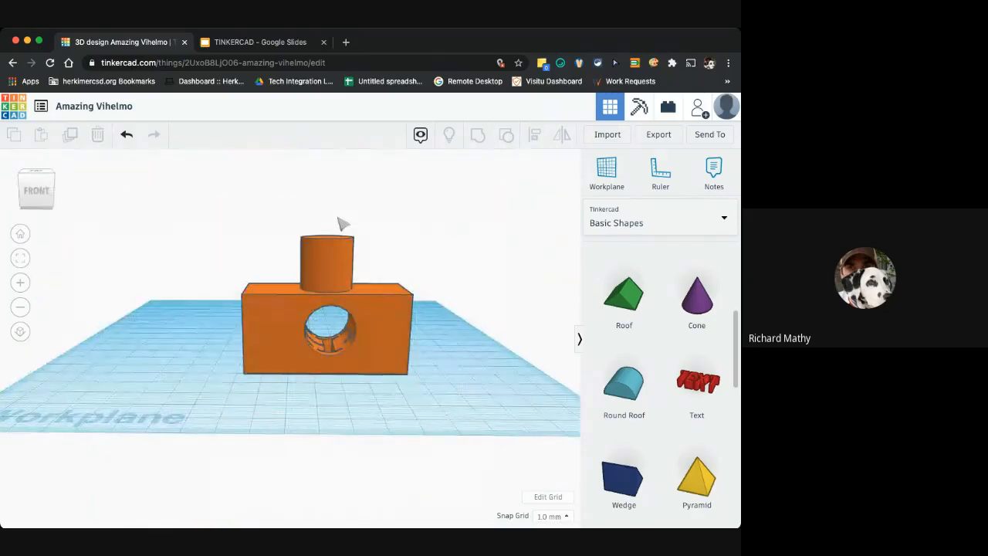
# Export the whole design as an STL file for 3D printing
pyautogui.click(655, 142)
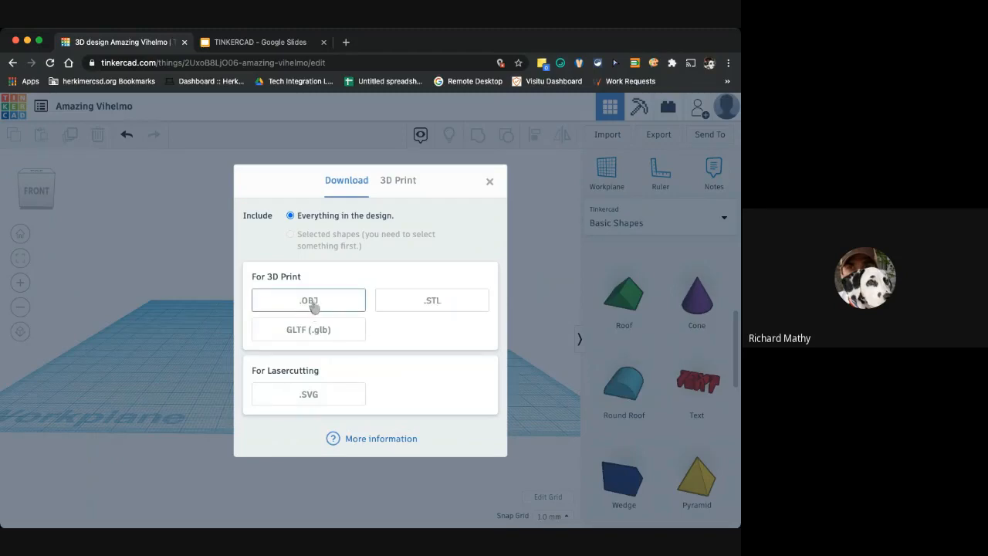
pyautogui.click(423, 306)
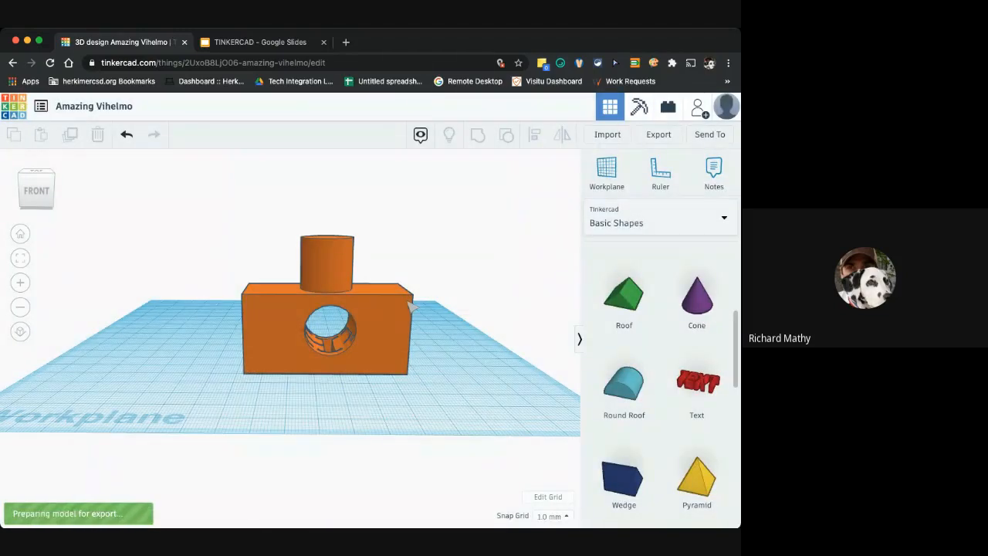
pyautogui.click(659, 135)
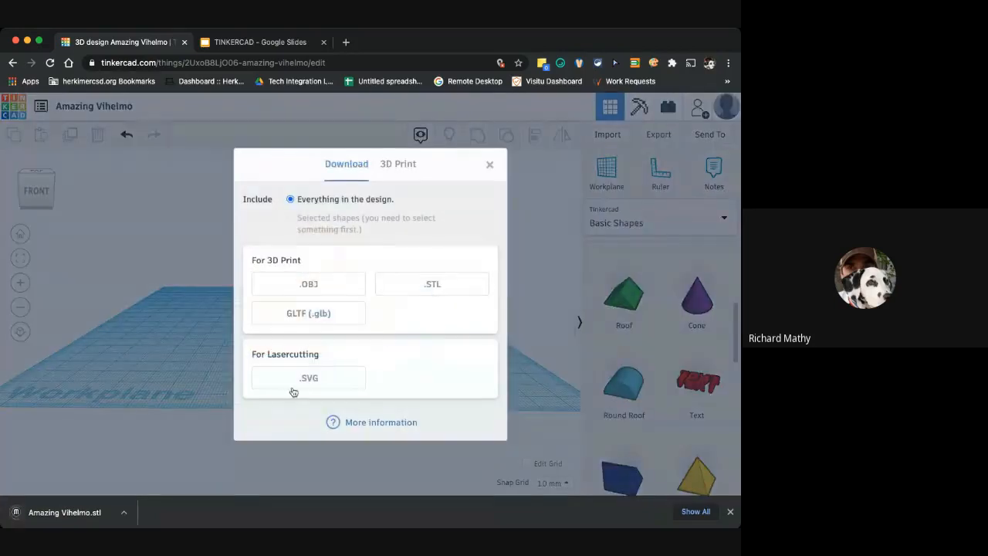
pyautogui.click(490, 164)
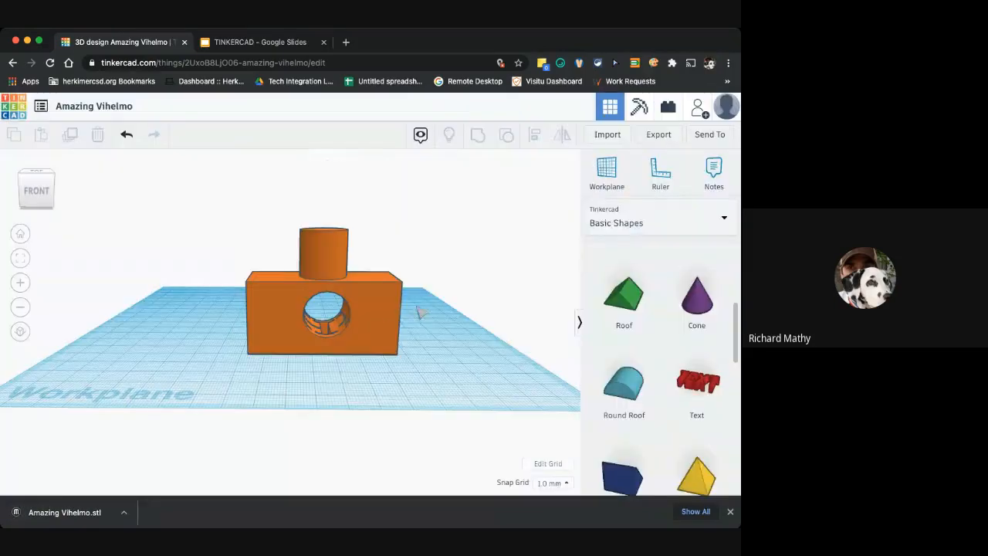
# Download the design as an STL file again and open the downloaded file
pyautogui.click(658, 135)
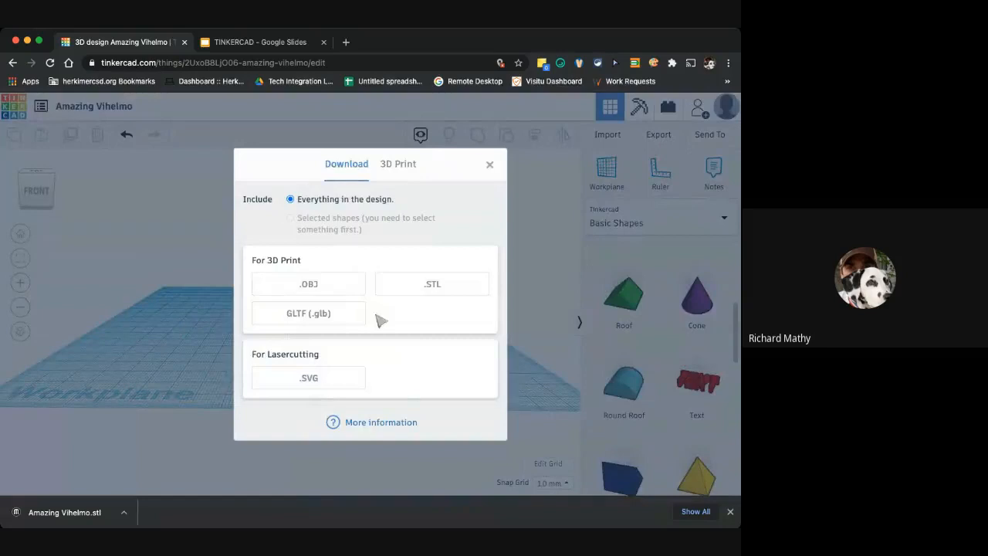
pyautogui.click(409, 285)
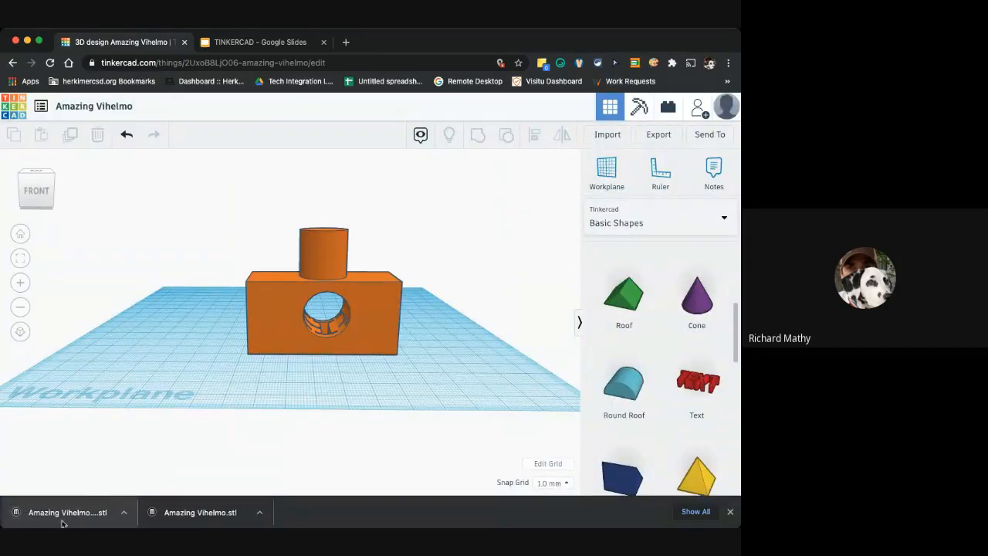
pyautogui.click(62, 515)
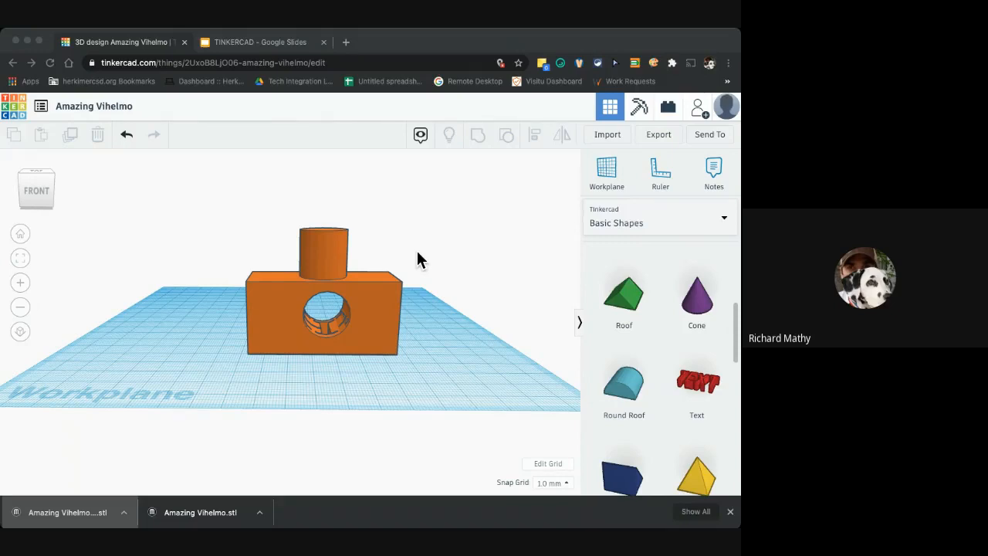
# Deselect everything and check the finished design from the bottom and front views
pyautogui.click(394, 314)
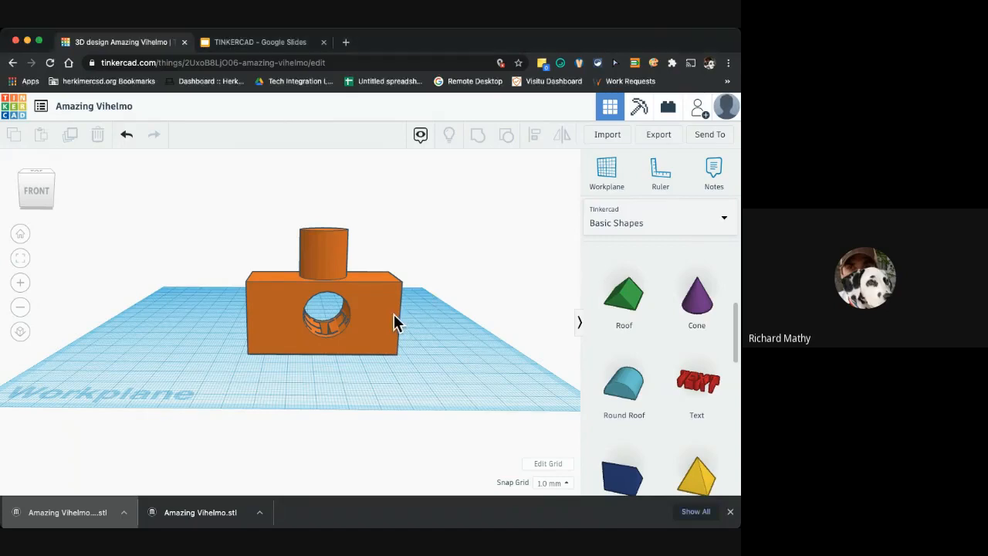
pyautogui.click(35, 173)
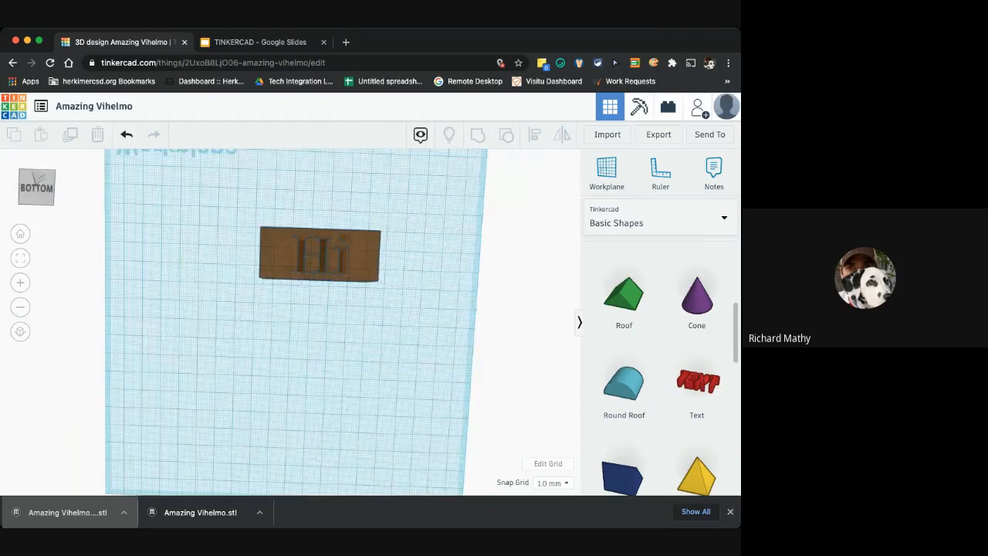
pyautogui.click(36, 174)
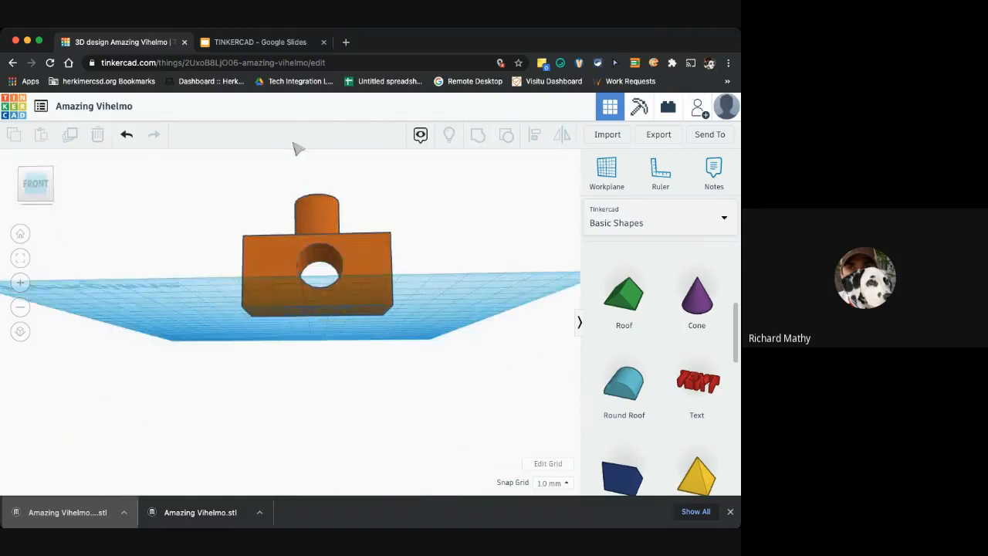